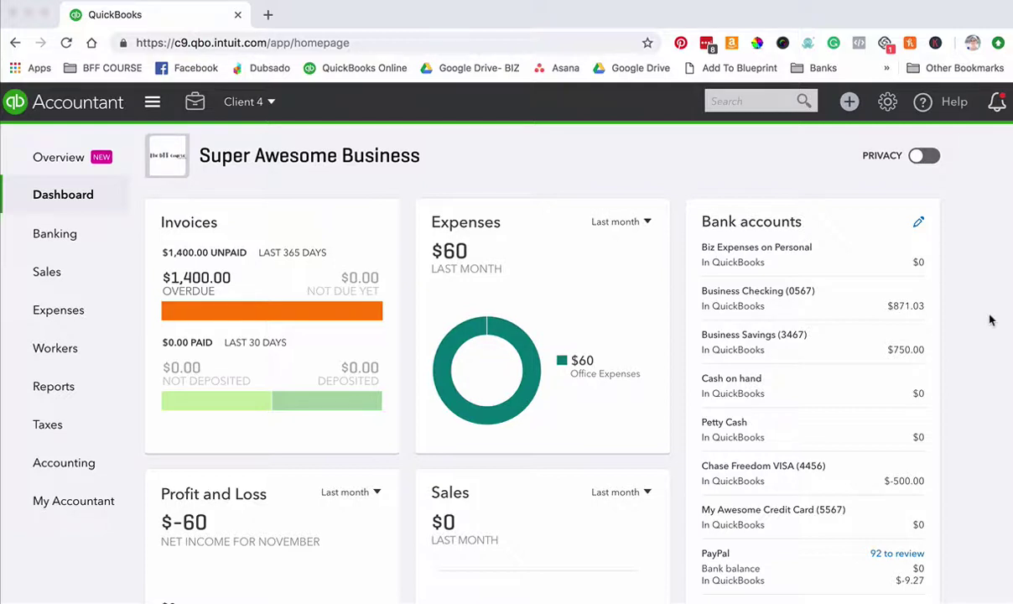
View the company's Account and Settings page, dismissing the Company Profile form without filling it in, and return to the dashboard.
{"action": "left_click", "coordinate": [891, 103]}
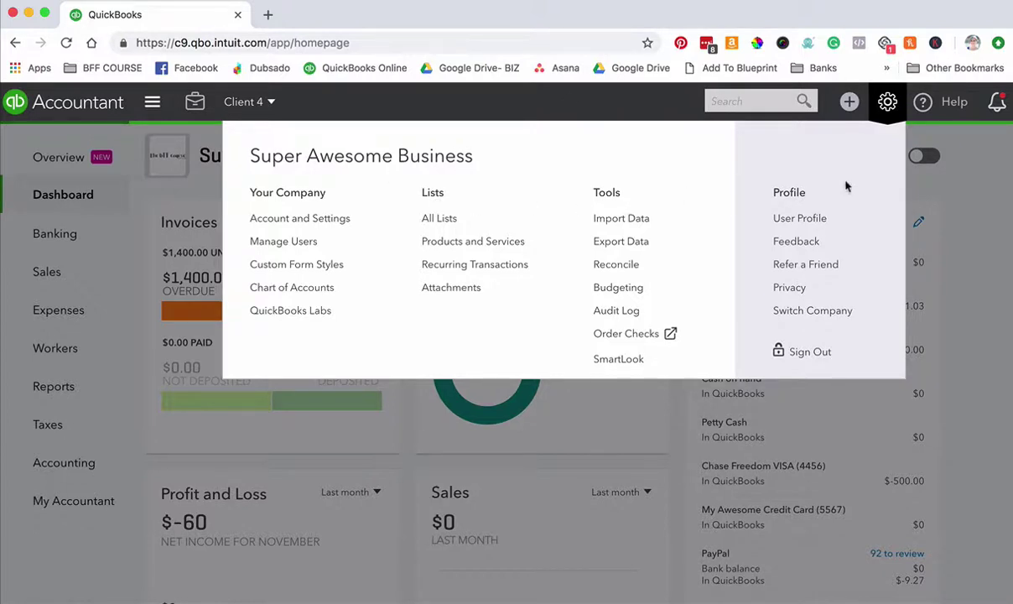
{"action": "left_click", "coordinate": [286, 227]}
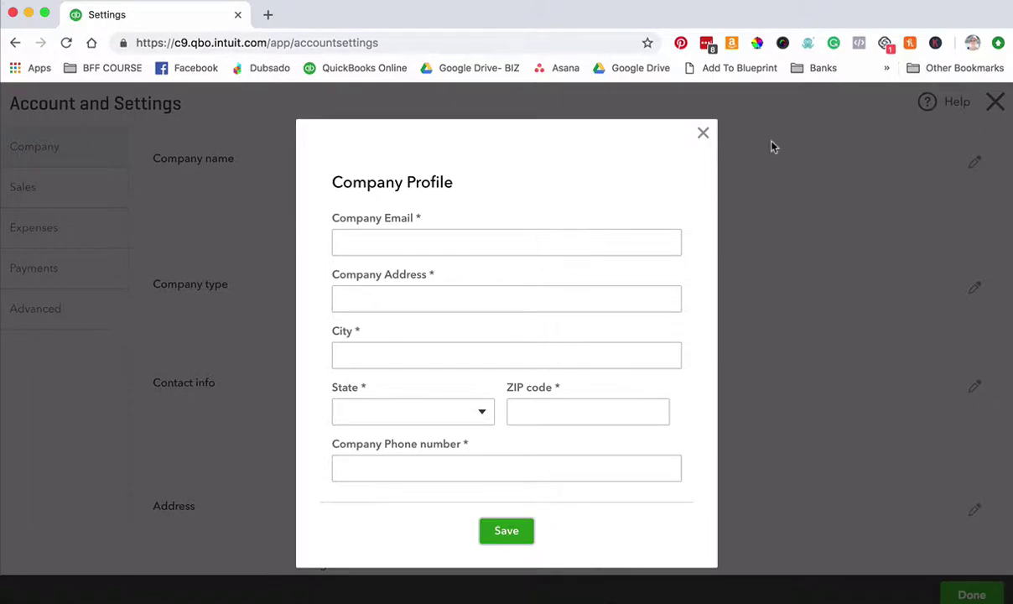
{"action": "left_click", "coordinate": [702, 136]}
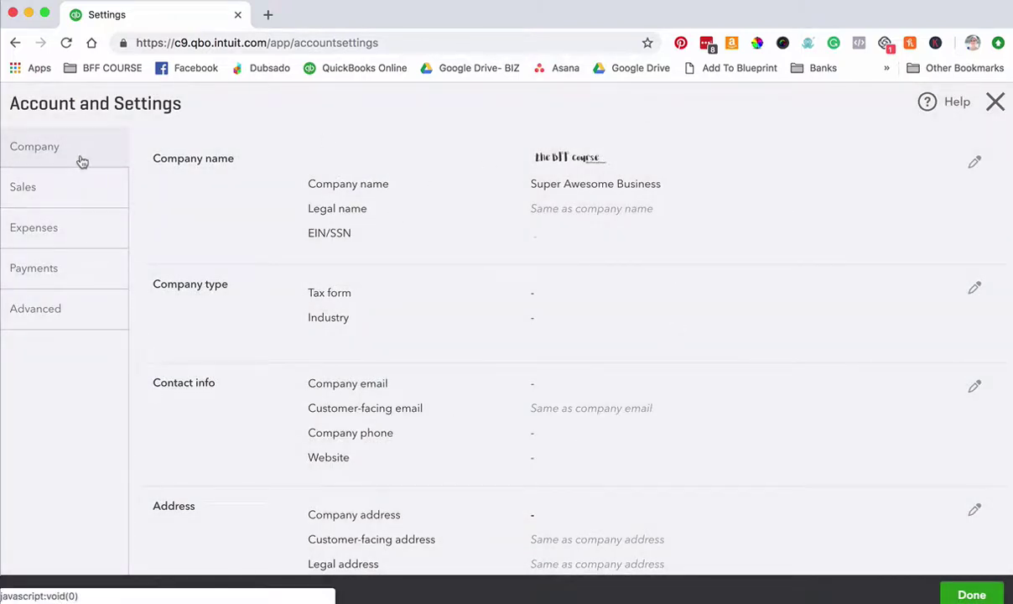
{"action": "left_click", "coordinate": [995, 103]}
Look over the company's settings, lists and tools options, as well as the transaction types available to create.
{"action": "left_click", "coordinate": [887, 101]}
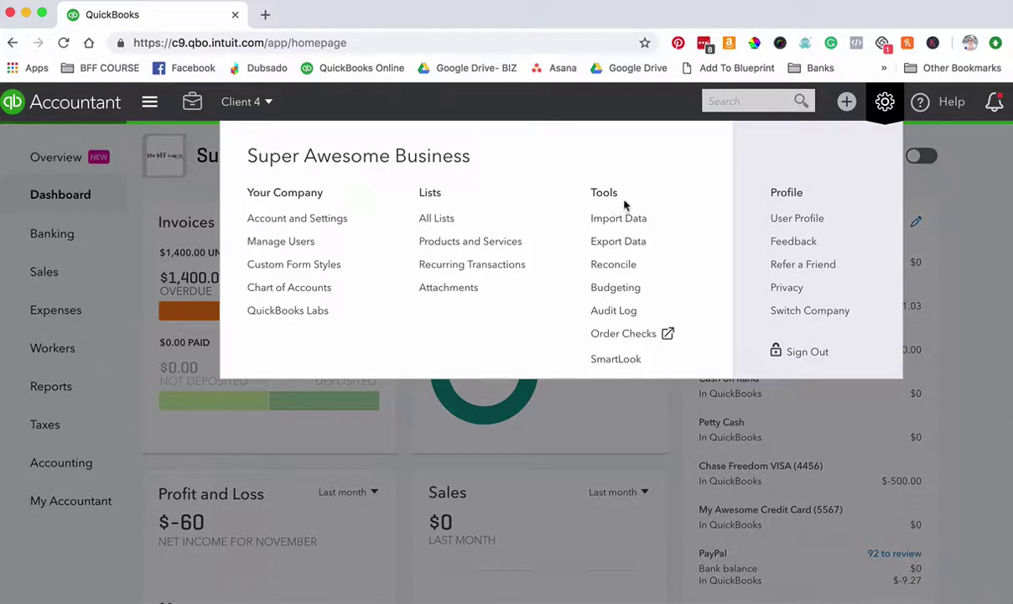
{"action": "left_click", "coordinate": [886, 102]}
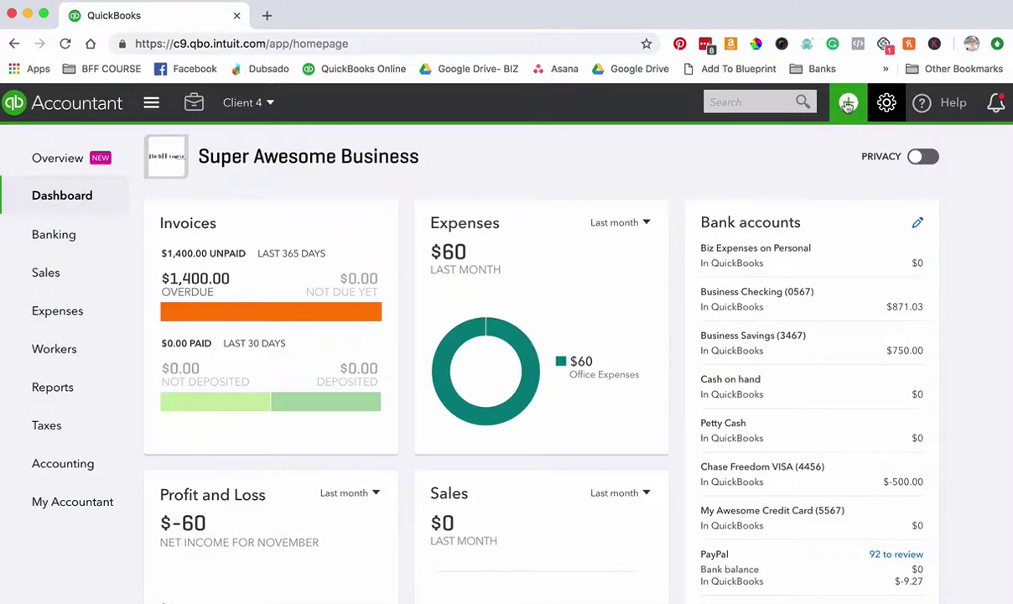
{"action": "left_click", "coordinate": [848, 102]}
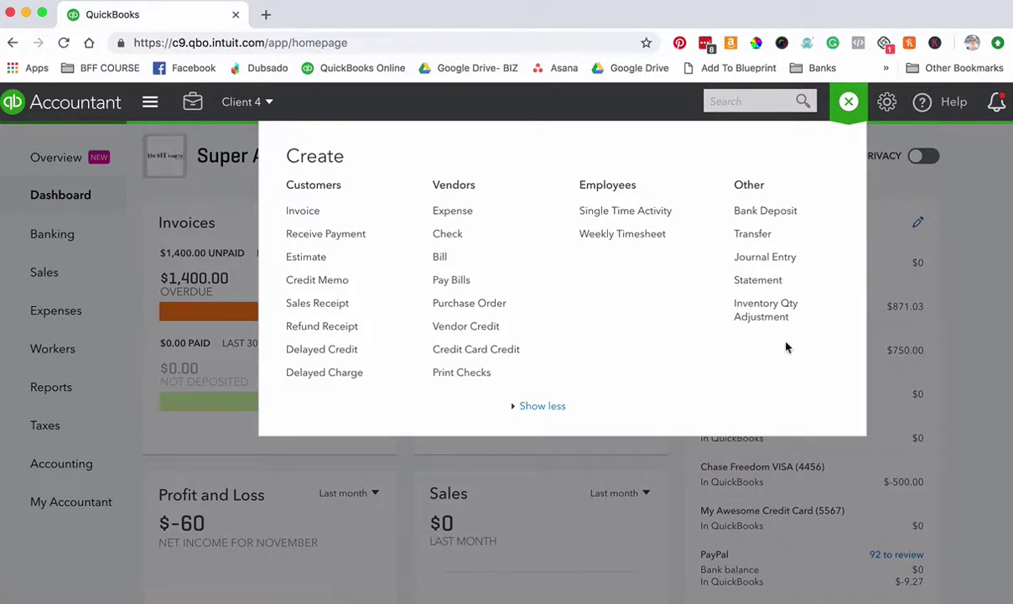
{"action": "left_click", "coordinate": [848, 104]}
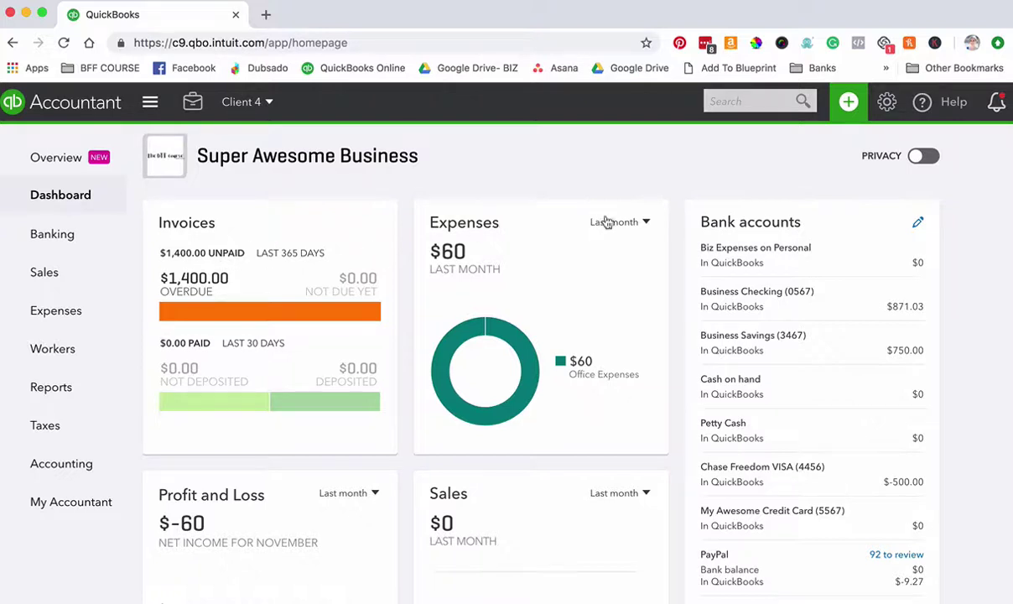
Show the dashboard's Expenses for This quarter, switch their period to Last year, and look over the remaining dashboard cards.
{"action": "left_click", "coordinate": [642, 224]}
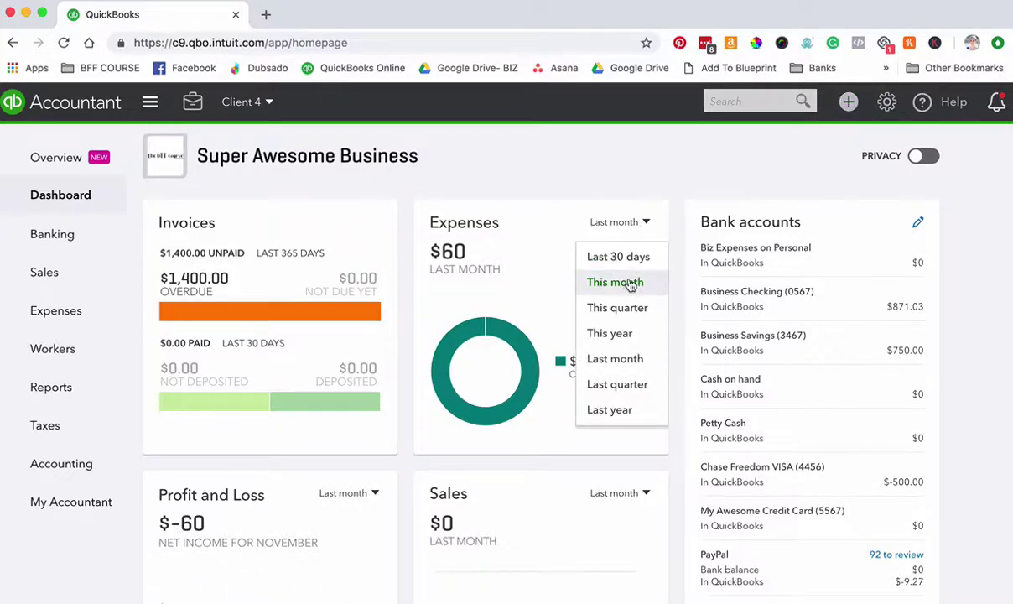
{"action": "left_click", "coordinate": [620, 307]}
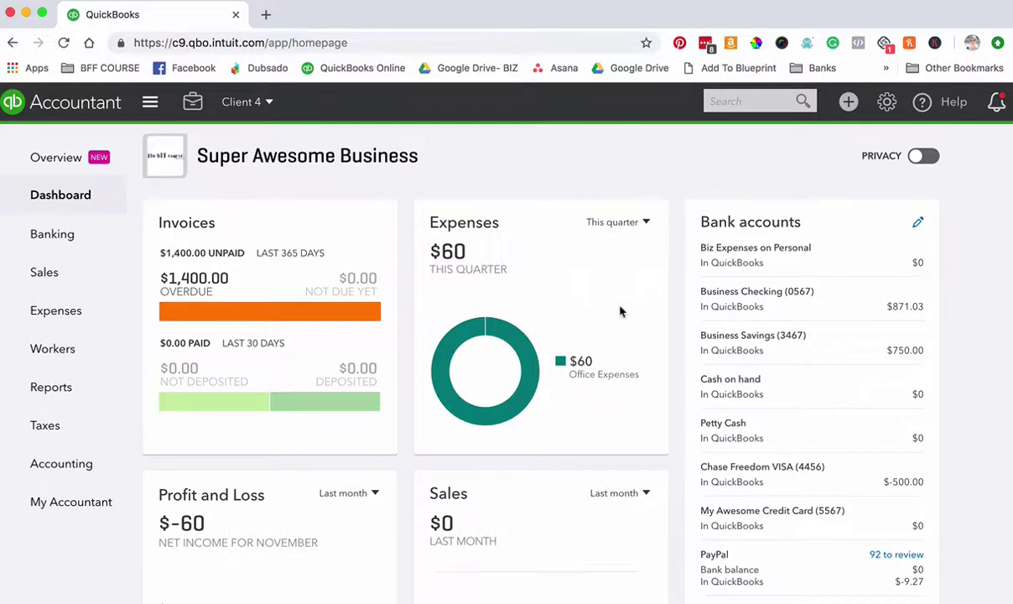
{"action": "left_click", "coordinate": [646, 224]}
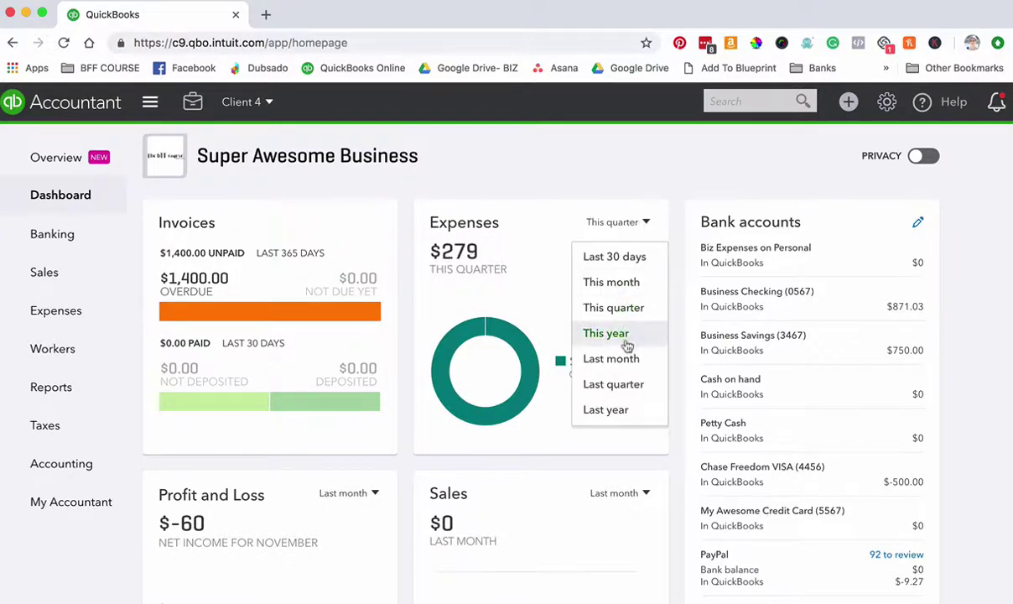
{"action": "left_click", "coordinate": [613, 410]}
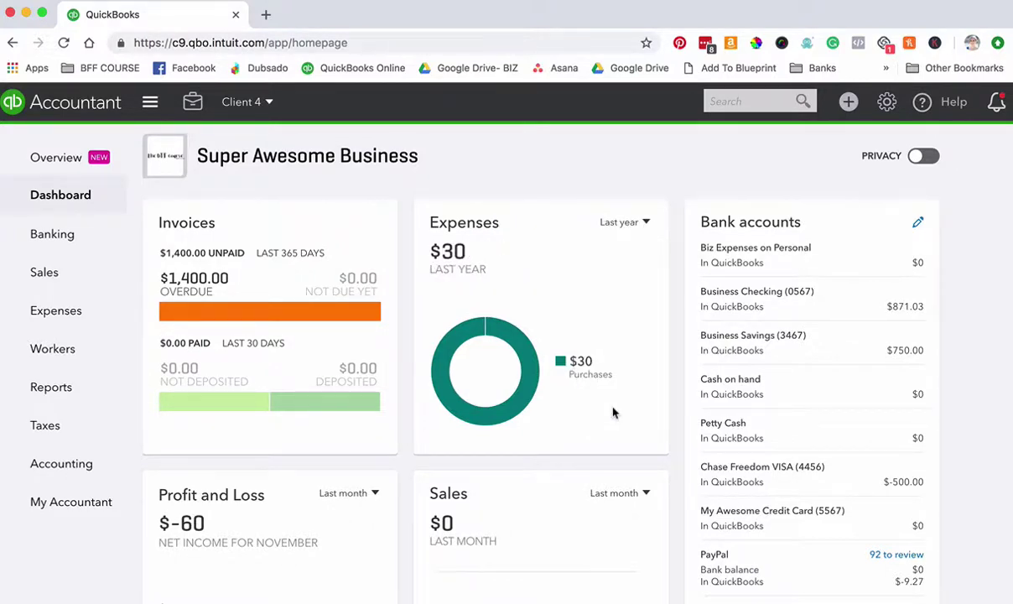
{"action": "scroll", "coordinate": [613, 412], "scroll_direction": "down", "scroll_amount": 4}
{"action": "scroll", "coordinate": [610, 411], "scroll_direction": "up", "scroll_amount": 1}
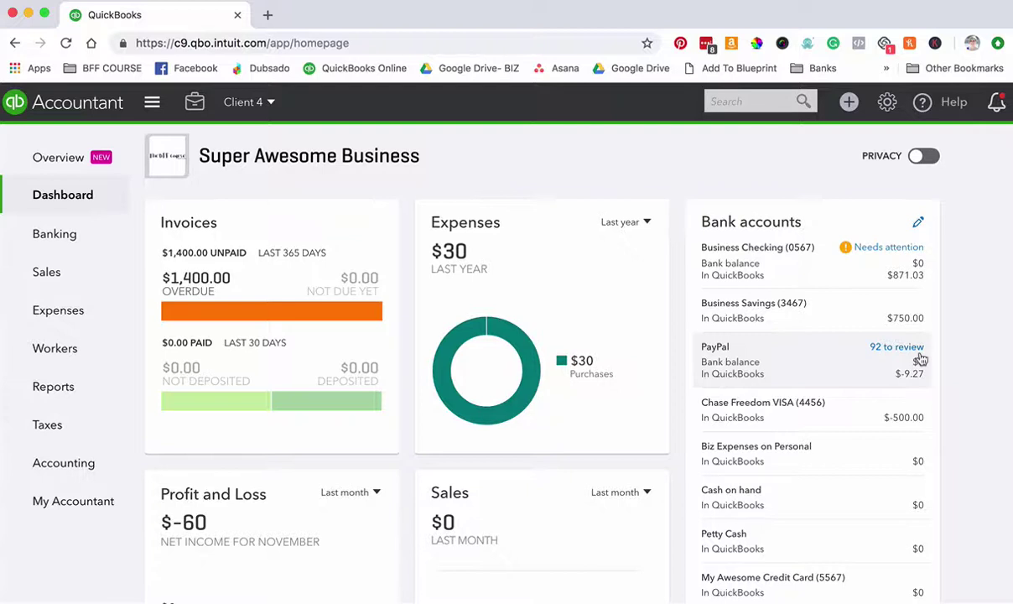
Look at the Banking and Sales sections' subpages and review the list of all sales transactions.
{"action": "mouse_move", "coordinate": [67, 234]}
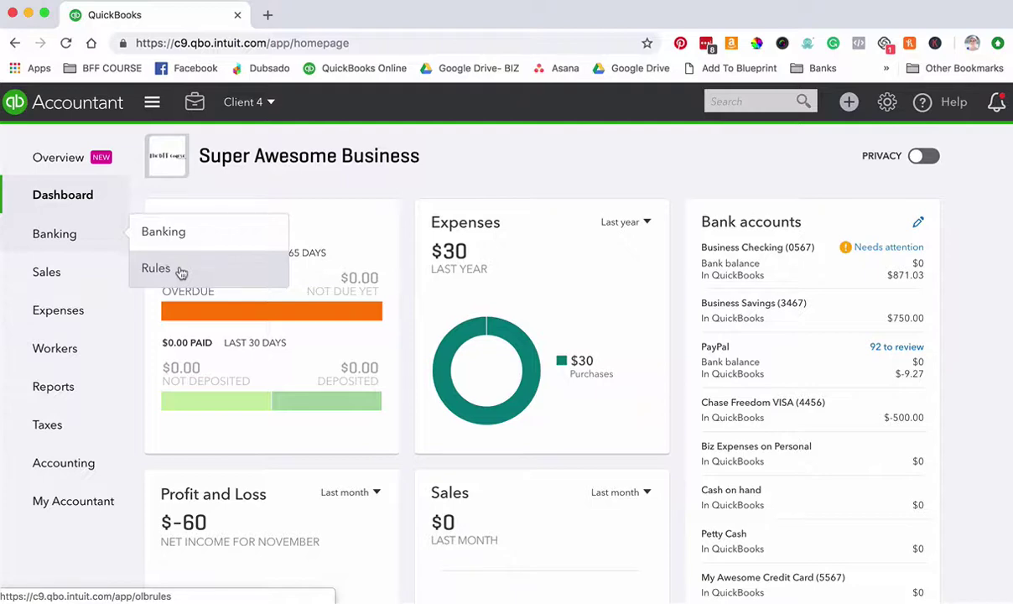
{"action": "mouse_move", "coordinate": [48, 276]}
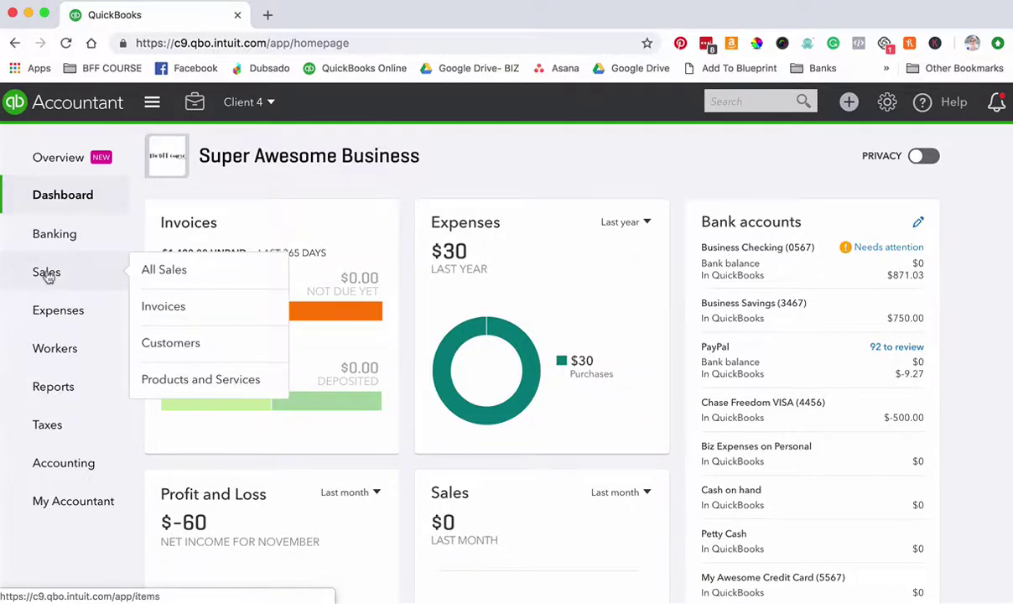
{"action": "left_click", "coordinate": [149, 271]}
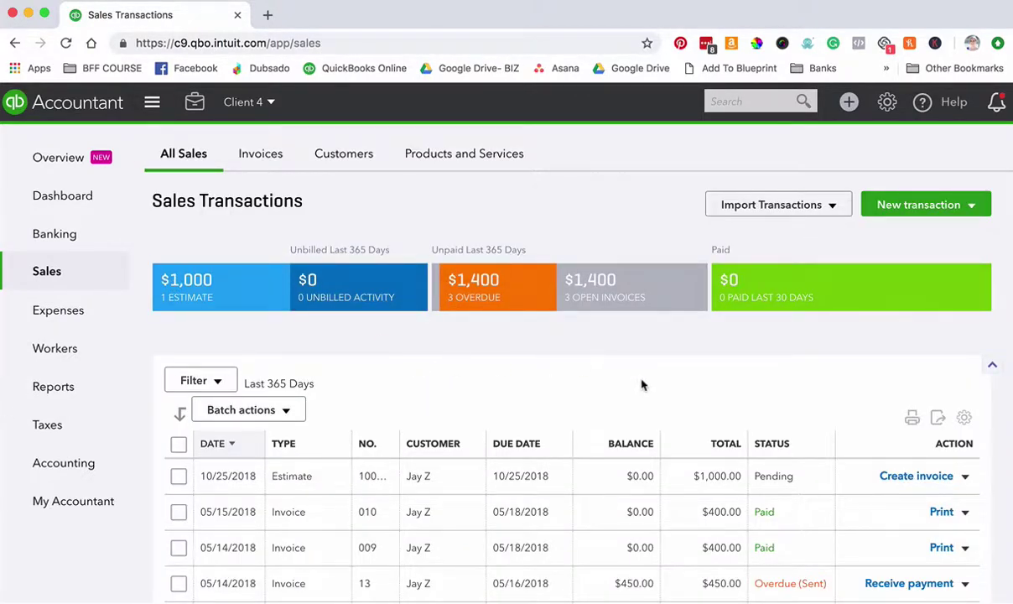
{"action": "scroll", "coordinate": [641, 385], "scroll_direction": "down", "scroll_amount": 4}
{"action": "scroll", "coordinate": [641, 385], "scroll_direction": "up", "scroll_amount": 2}
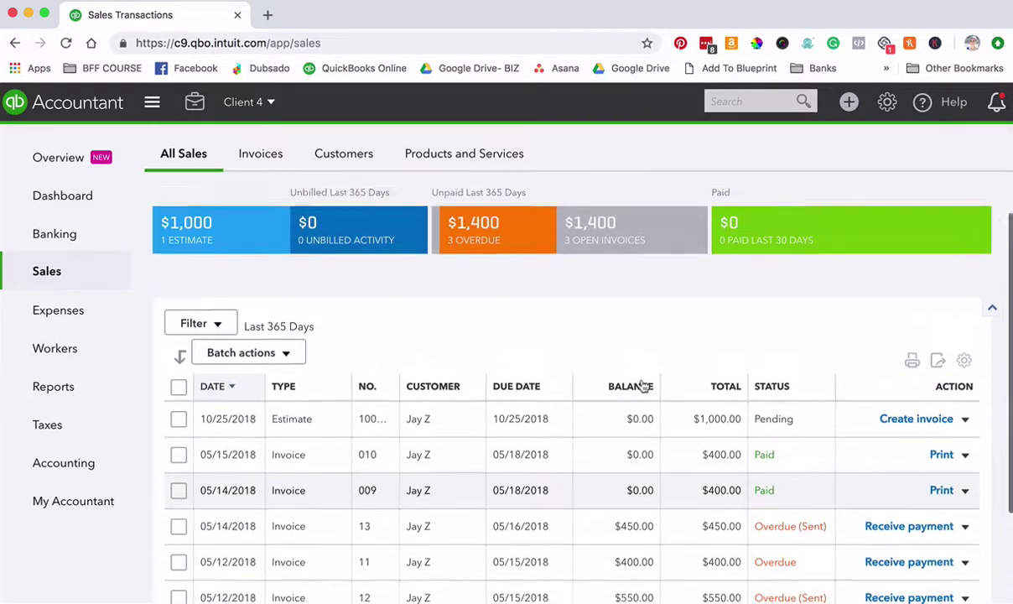
{"action": "scroll", "coordinate": [641, 385], "scroll_direction": "up", "scroll_amount": 2}
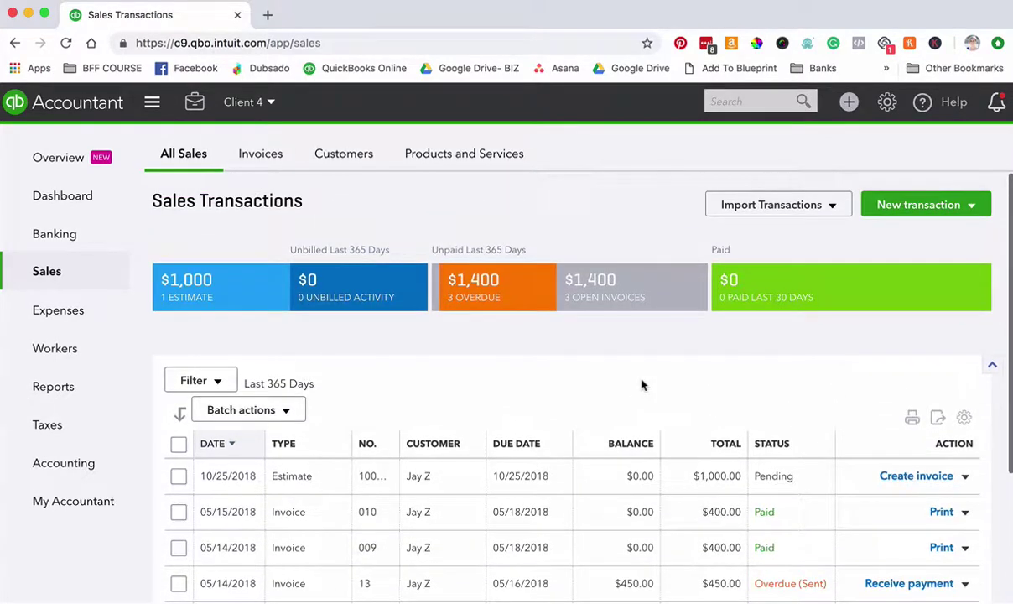
Review the company's invoices list with its paid and overdue statuses.
{"action": "left_click", "coordinate": [262, 161]}
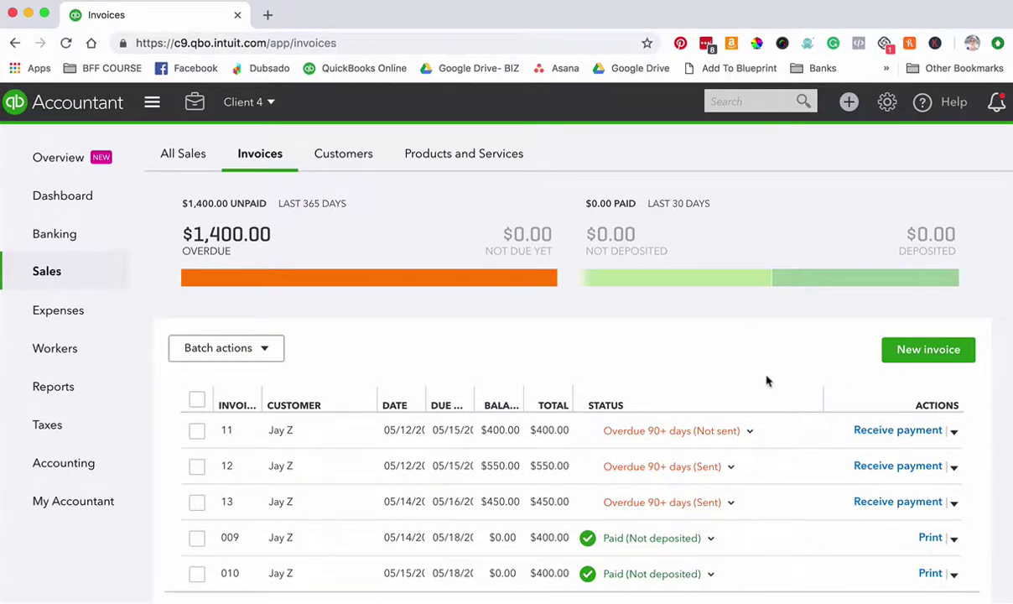
{"action": "scroll", "coordinate": [768, 470], "scroll_direction": "down", "scroll_amount": 2}
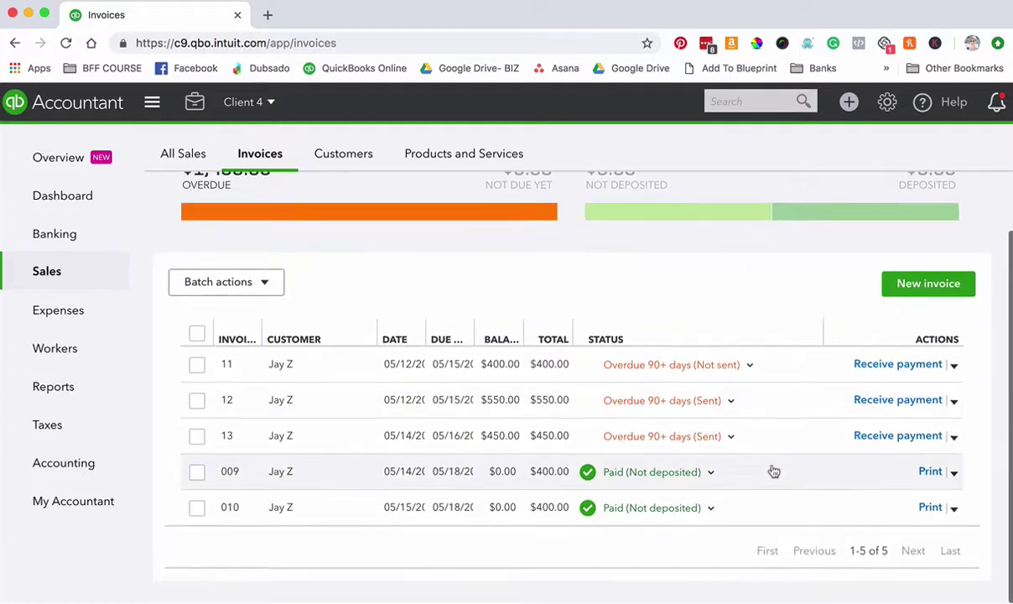
{"action": "scroll", "coordinate": [735, 291], "scroll_direction": "up", "scroll_amount": 2}
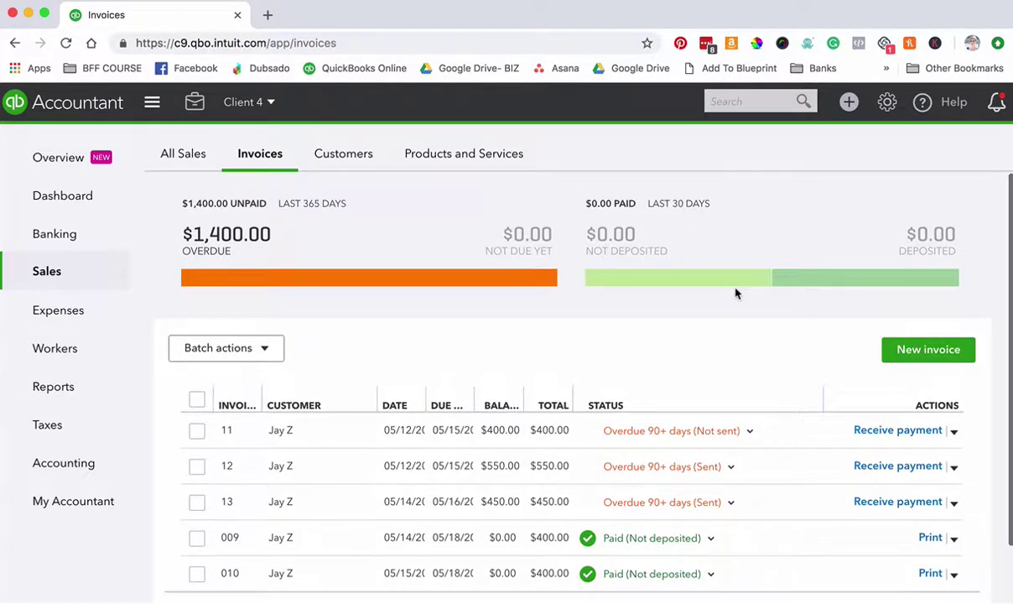
Look through the customers list and examine the transaction list of the customer with the $1,000.00 open balance.
{"action": "left_click", "coordinate": [351, 159]}
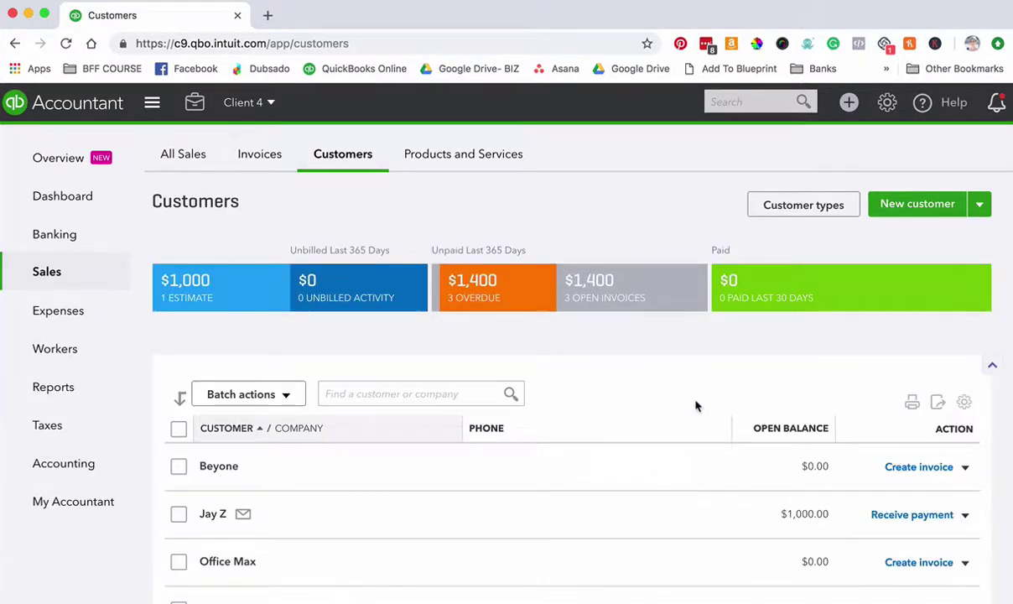
{"action": "scroll", "coordinate": [695, 406], "scroll_direction": "down", "scroll_amount": 4}
{"action": "scroll", "coordinate": [695, 406], "scroll_direction": "up", "scroll_amount": 3}
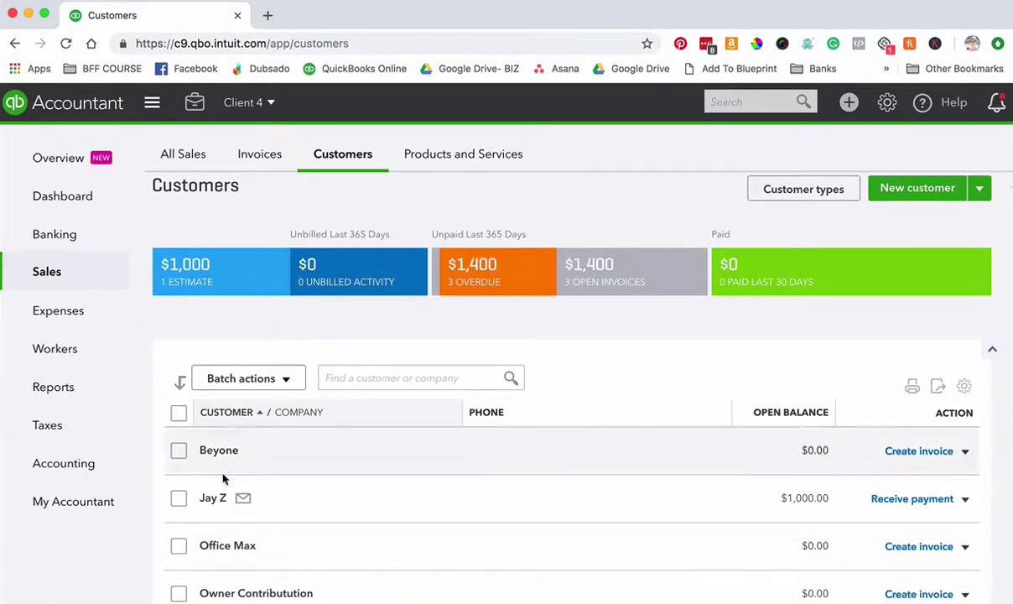
{"action": "left_click", "coordinate": [214, 499]}
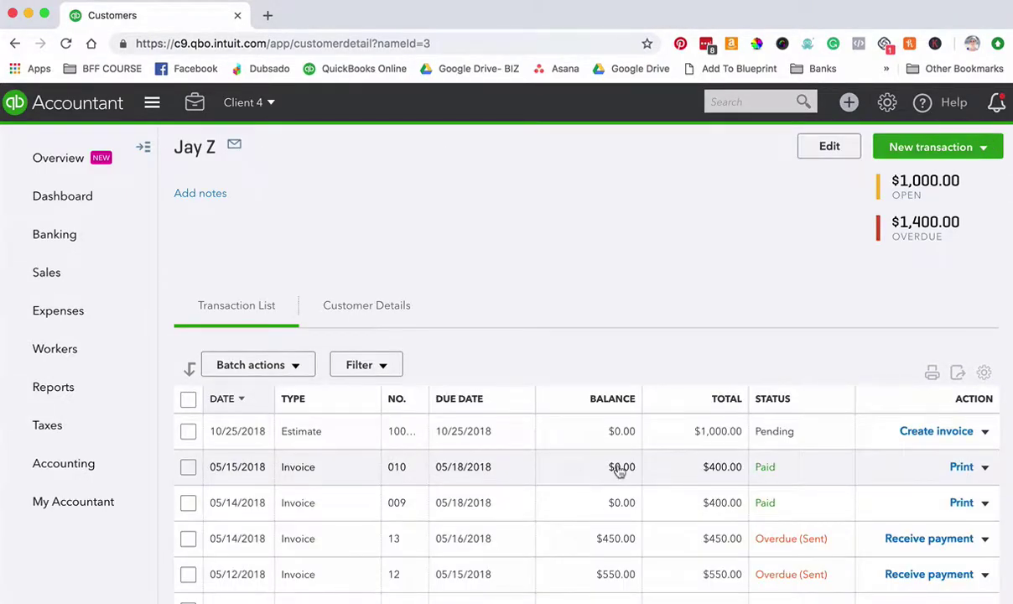
{"action": "scroll", "coordinate": [723, 307], "scroll_direction": "down", "scroll_amount": 5}
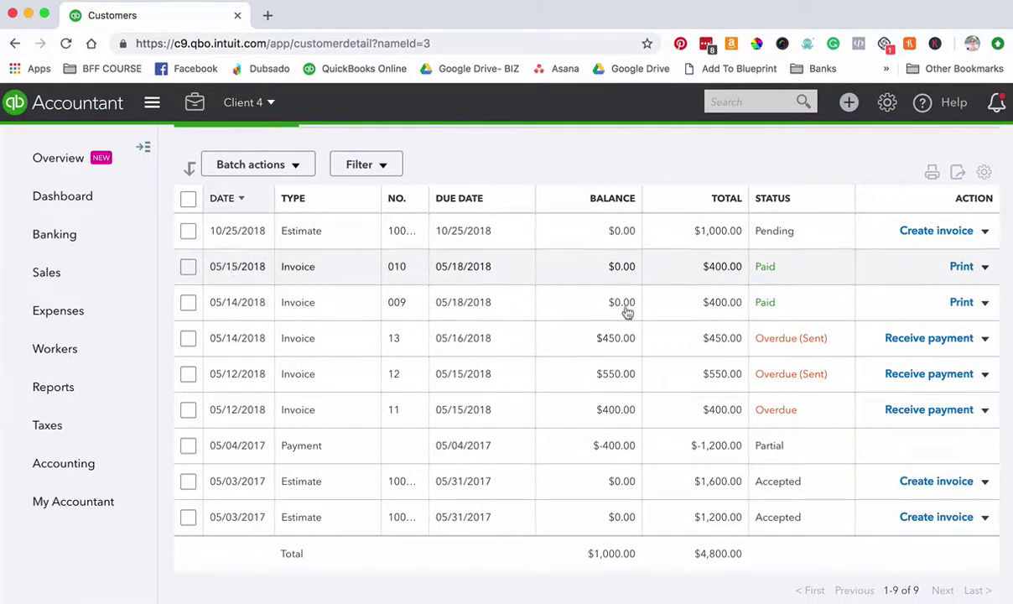
{"action": "scroll", "coordinate": [819, 404], "scroll_direction": "up", "scroll_amount": 5}
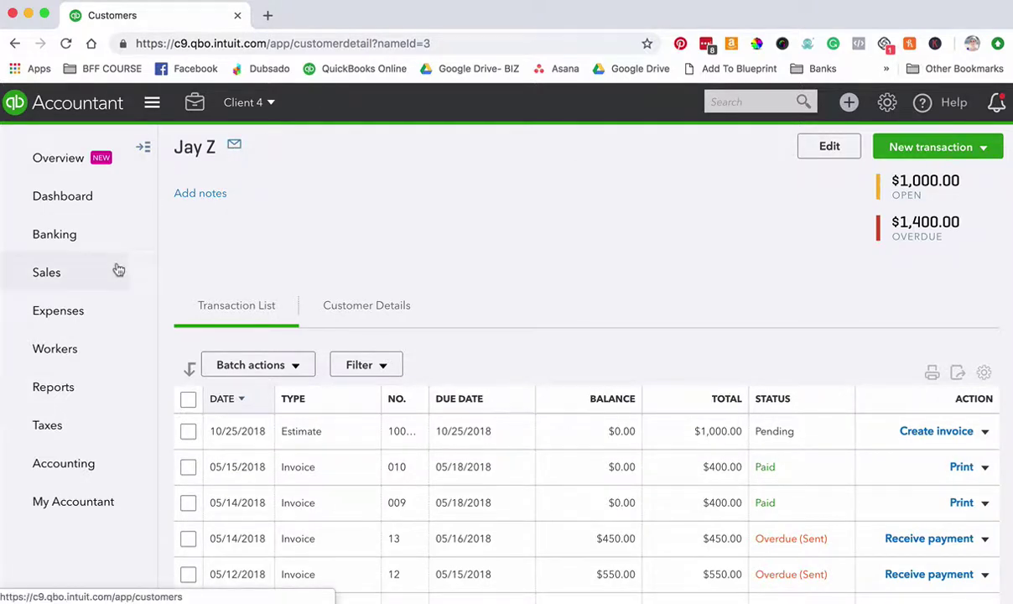
Return to the sales section and review its Products and Services list.
{"action": "mouse_move", "coordinate": [49, 272]}
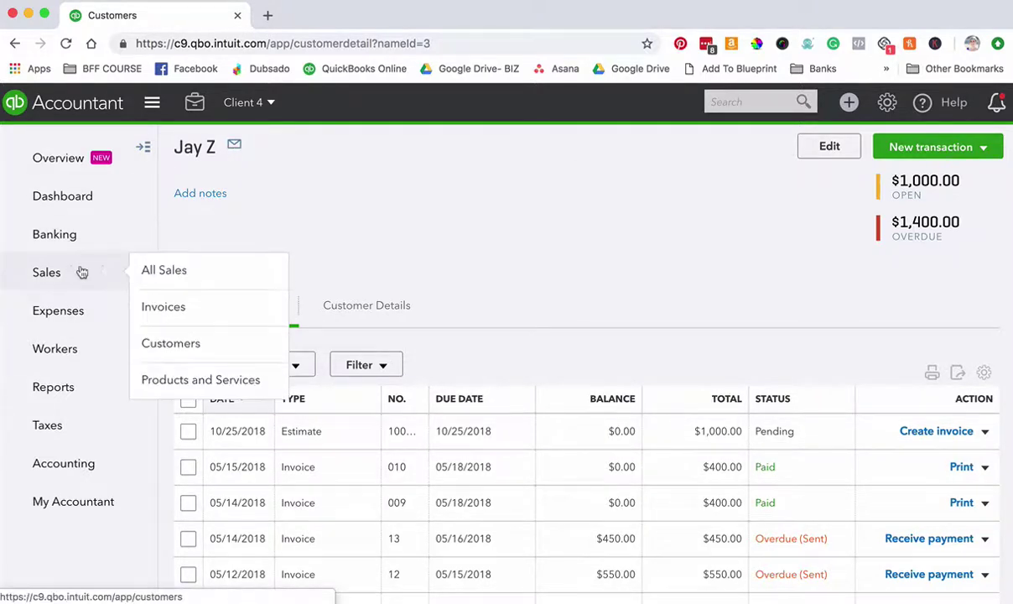
{"action": "left_click", "coordinate": [195, 273]}
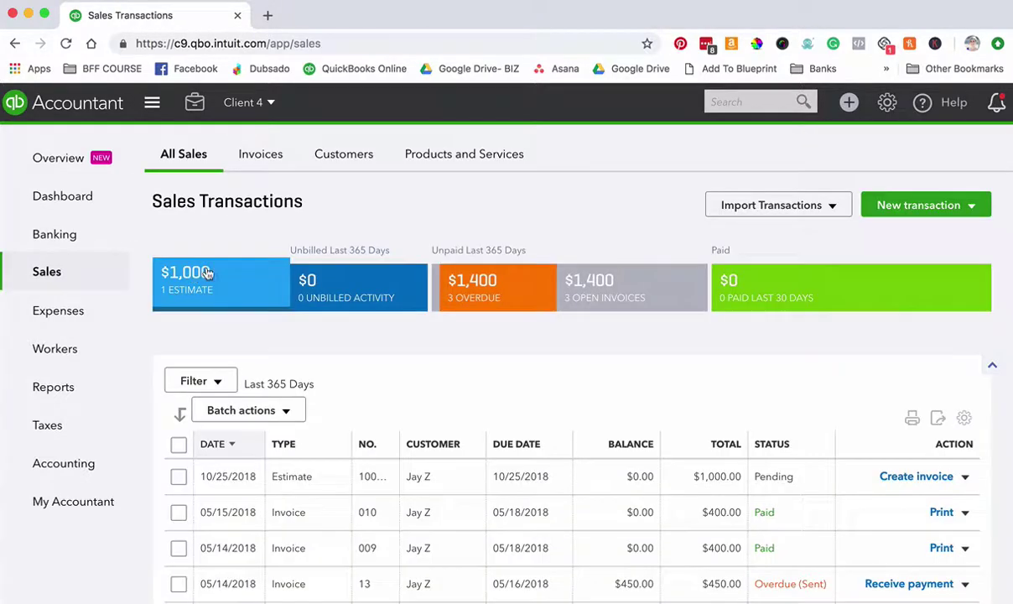
{"action": "left_click", "coordinate": [497, 158]}
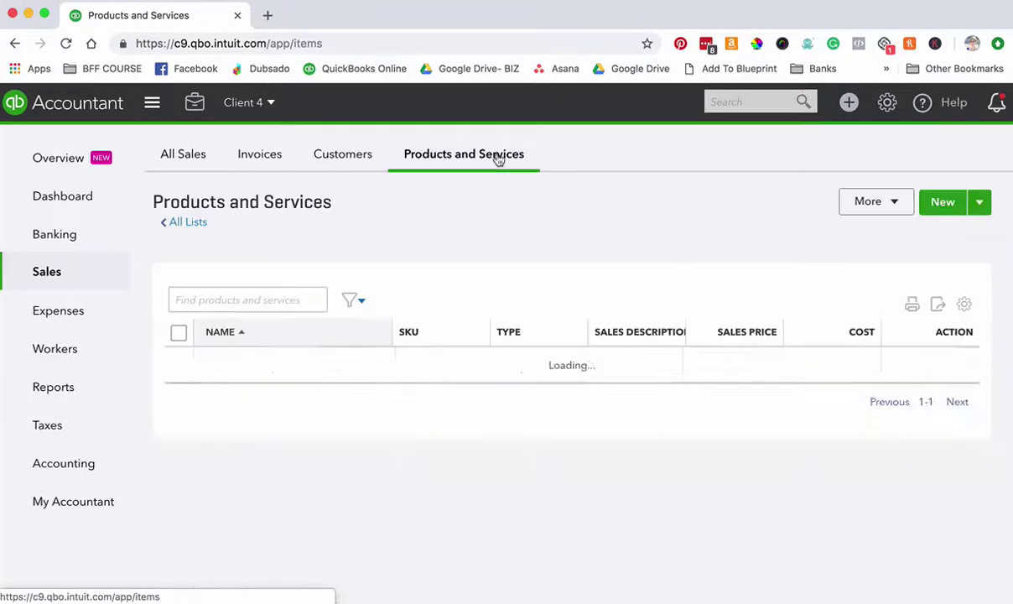
{"action": "scroll", "coordinate": [725, 285], "scroll_direction": "down", "scroll_amount": 5}
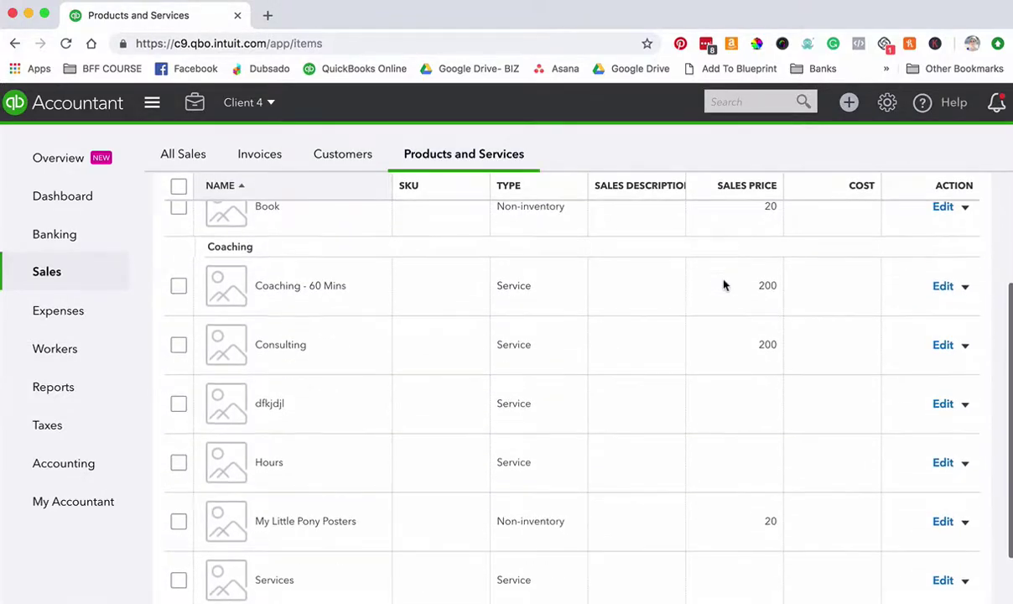
{"action": "scroll", "coordinate": [725, 285], "scroll_direction": "up", "scroll_amount": 2}
{"action": "scroll", "coordinate": [725, 285], "scroll_direction": "up", "scroll_amount": 3}
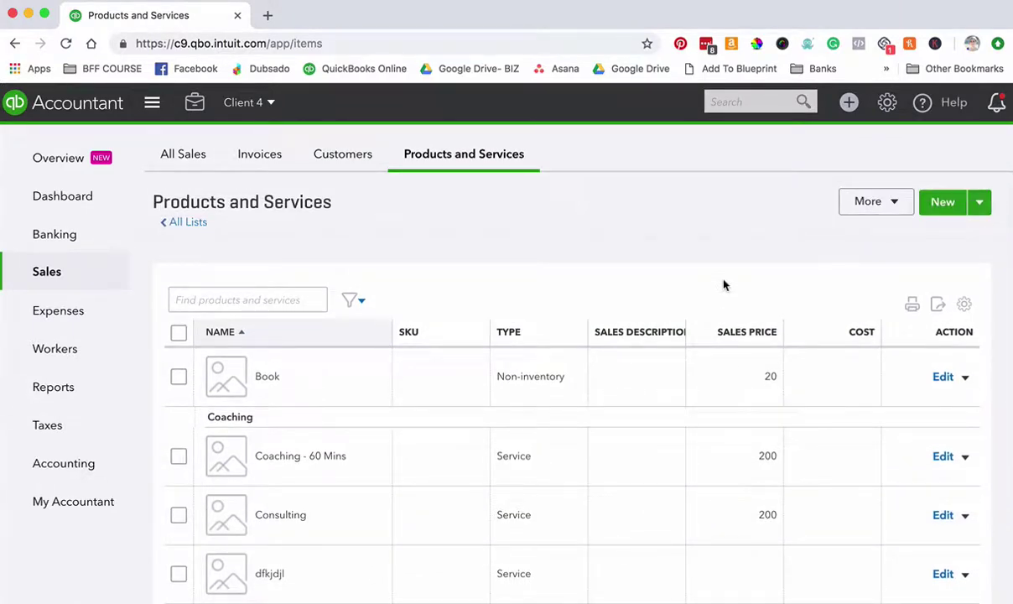
Review the list of expense transactions from the last 365 days.
{"action": "mouse_move", "coordinate": [74, 315]}
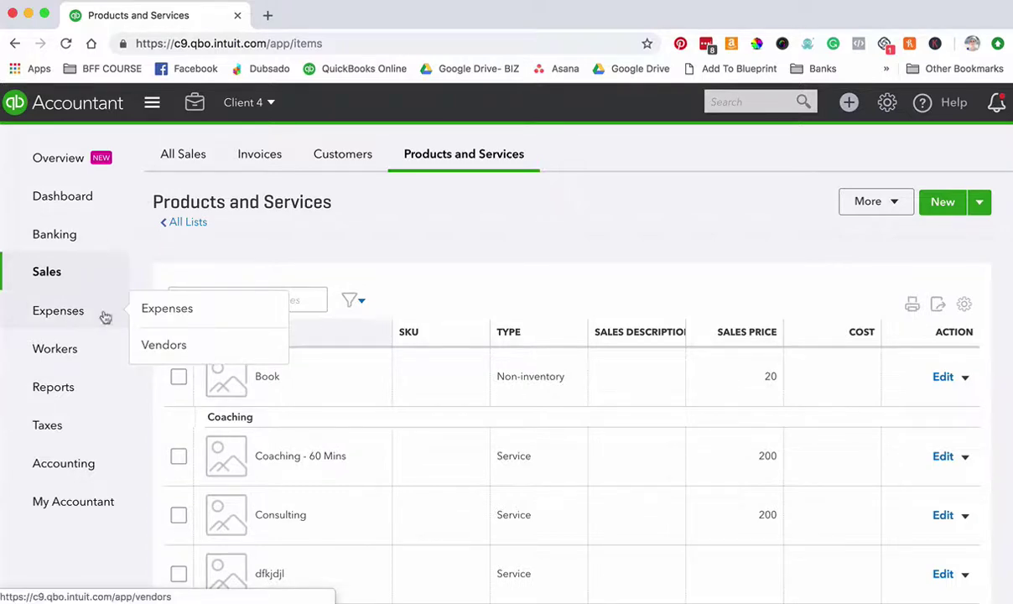
{"action": "left_click", "coordinate": [168, 311]}
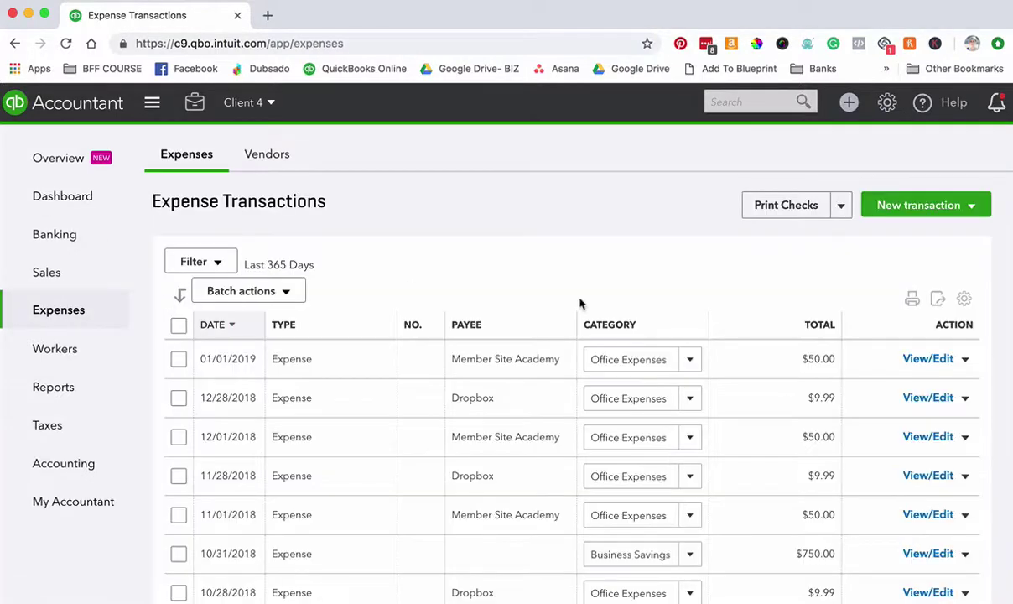
{"action": "scroll", "coordinate": [724, 324], "scroll_direction": "down", "scroll_amount": 10}
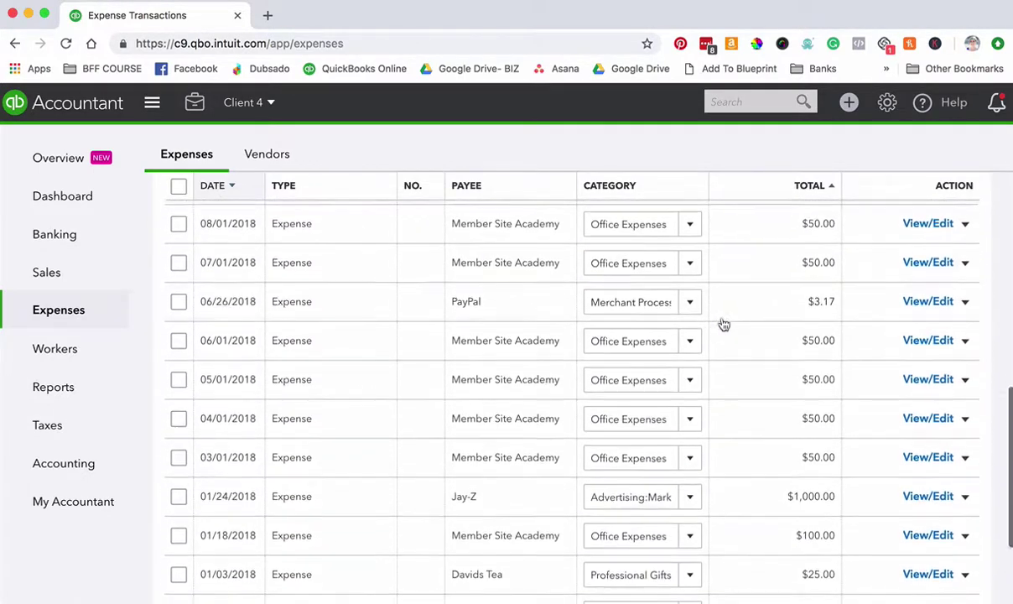
{"action": "scroll", "coordinate": [723, 325], "scroll_direction": "up", "scroll_amount": 10}
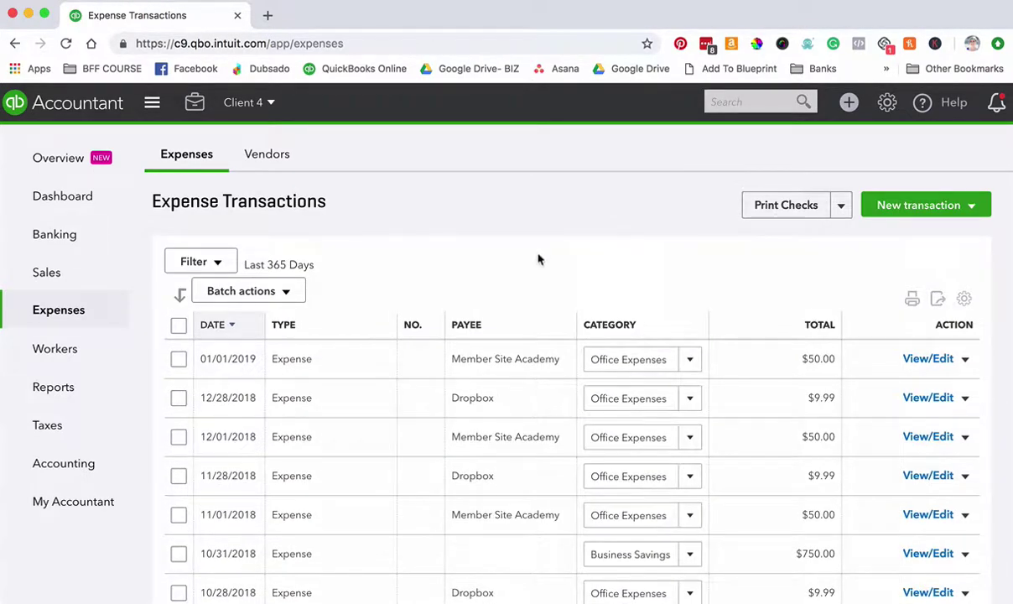
{"action": "mouse_move", "coordinate": [86, 316]}
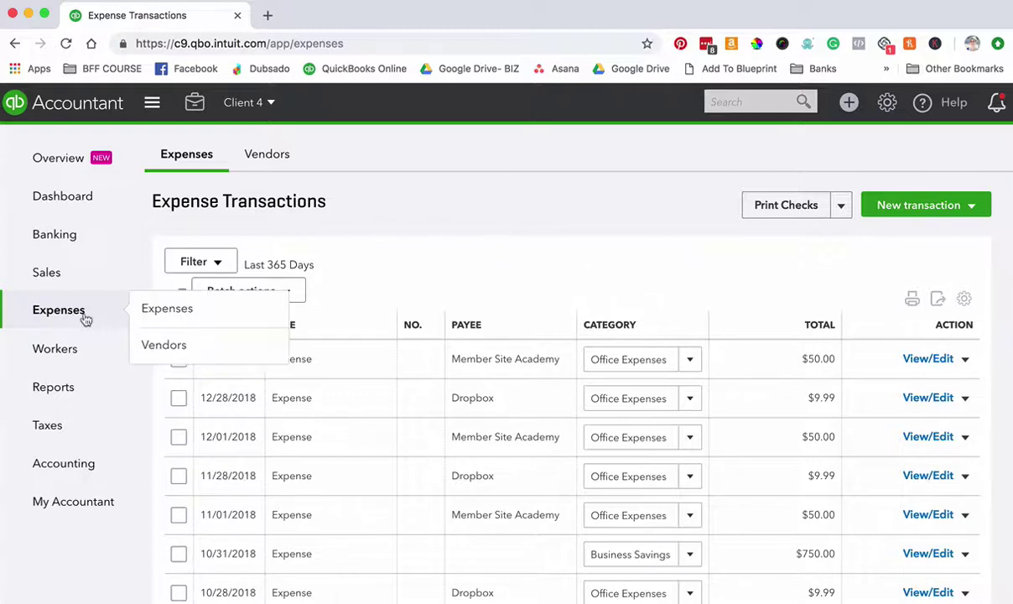
Look through the vendors list and examine the transaction list of the vendor Davids Tea.
{"action": "left_click", "coordinate": [277, 155]}
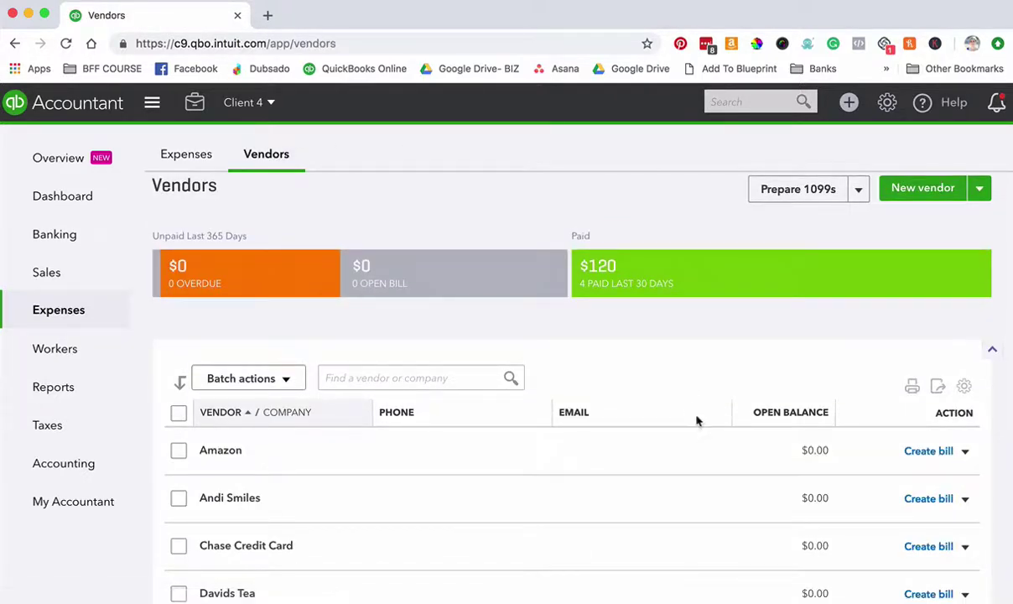
{"action": "scroll", "coordinate": [705, 410], "scroll_direction": "down", "scroll_amount": 2}
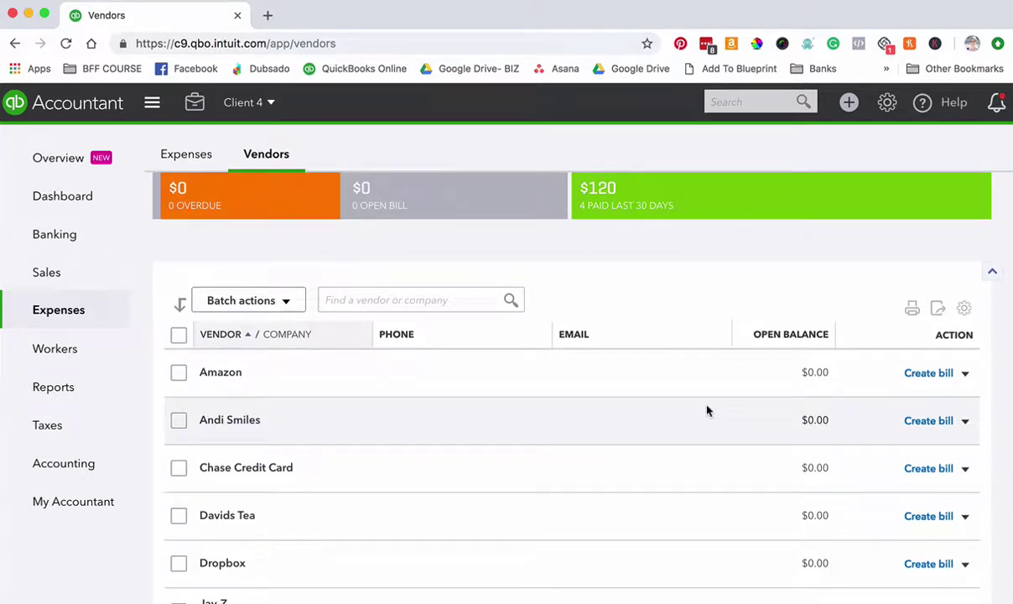
{"action": "scroll", "coordinate": [706, 410], "scroll_direction": "down", "scroll_amount": 3}
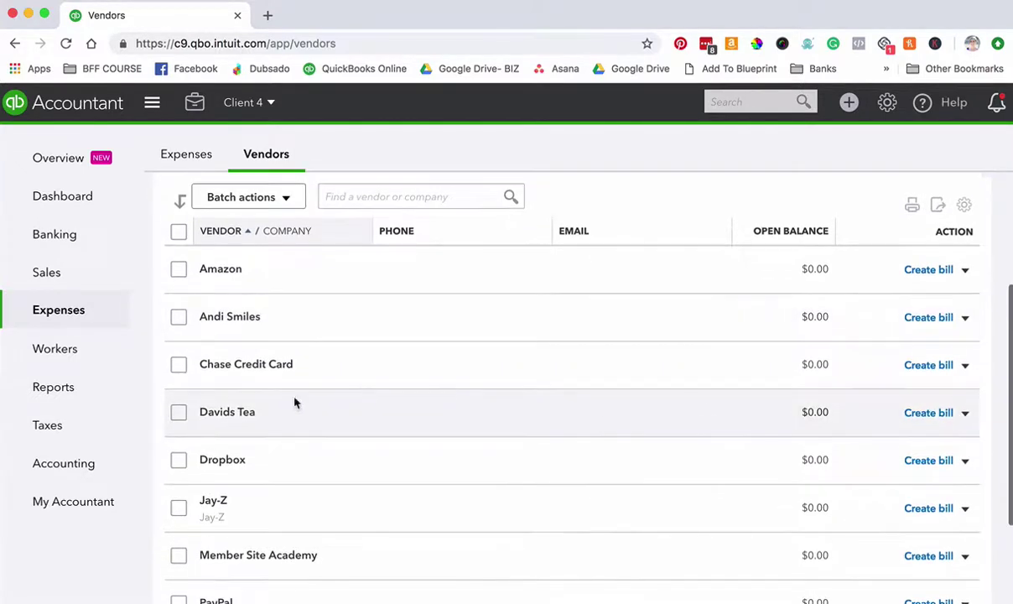
{"action": "left_click", "coordinate": [212, 413]}
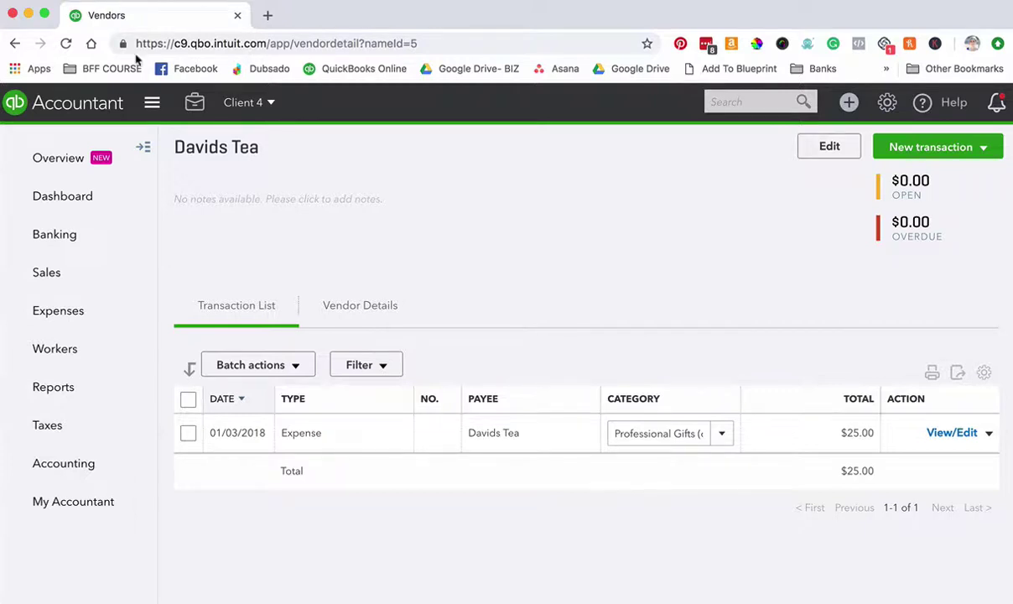
Return to the vendors list, turn on payment tracking for 1099 for the vendor listed directly below Amazon, and save the vendor information.
{"action": "left_click", "coordinate": [15, 43]}
{"action": "scroll", "coordinate": [563, 371], "scroll_direction": "down", "scroll_amount": 3}
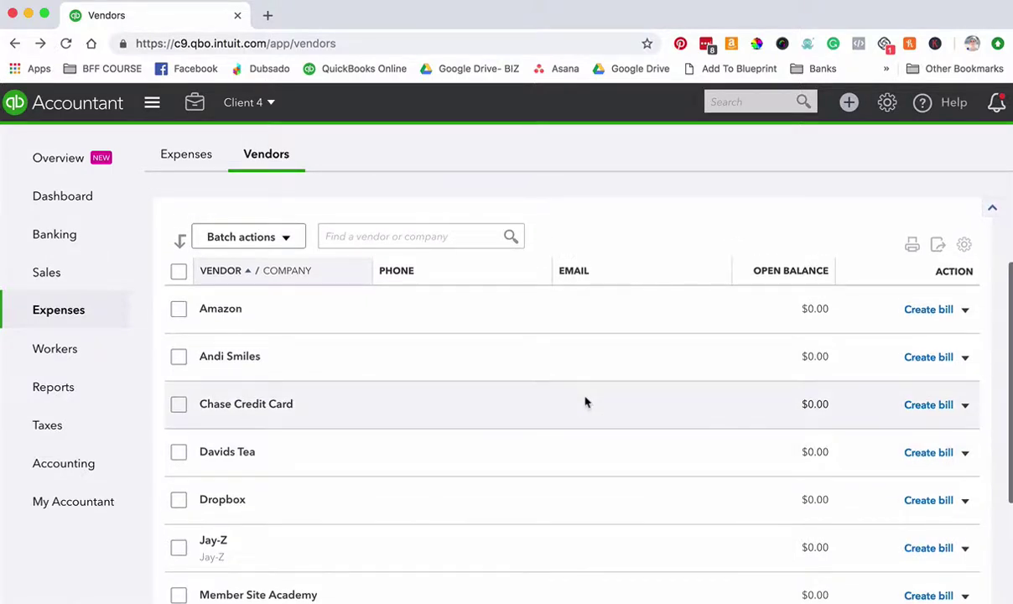
{"action": "left_click", "coordinate": [223, 359]}
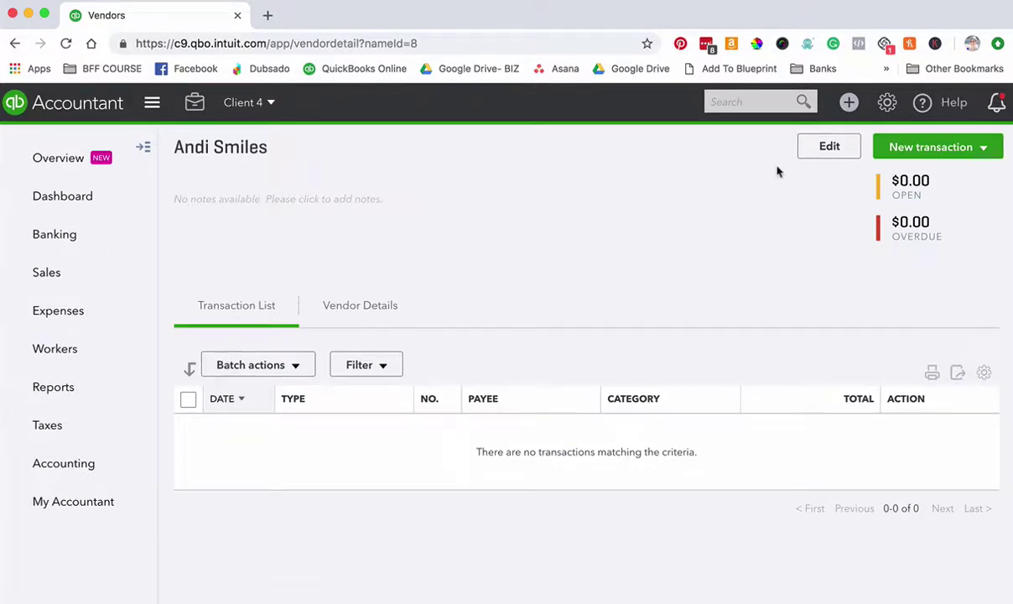
{"action": "left_click", "coordinate": [828, 147]}
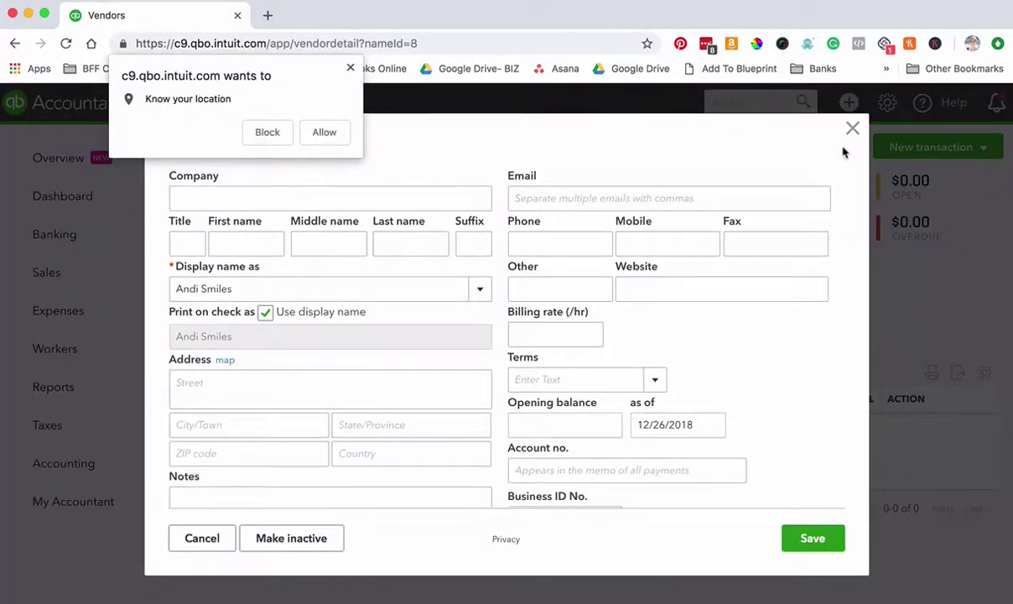
{"action": "scroll", "coordinate": [566, 413], "scroll_direction": "down", "scroll_amount": 1}
{"action": "scroll", "coordinate": [566, 413], "scroll_direction": "down", "scroll_amount": 2}
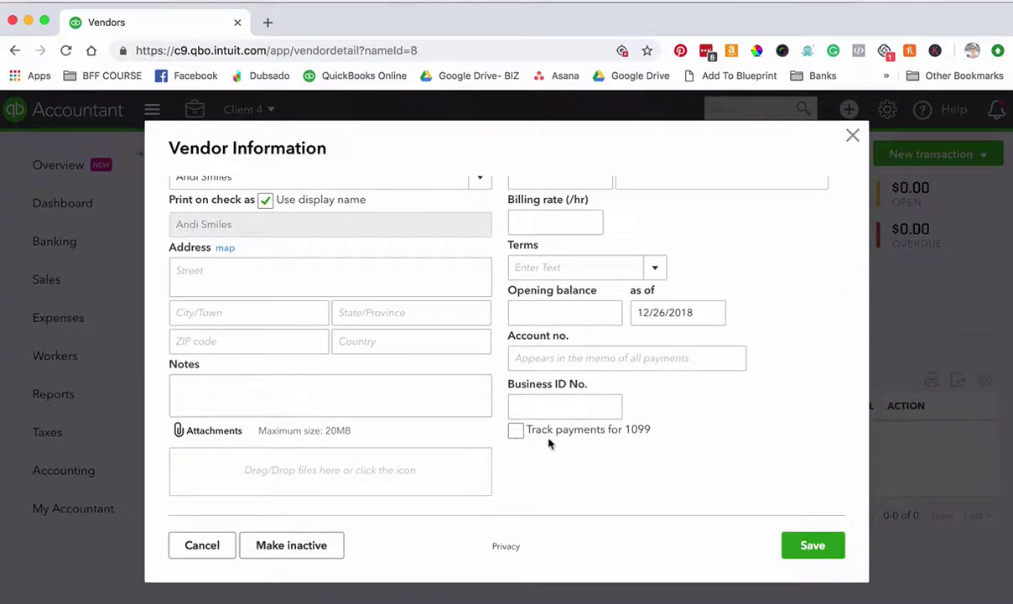
{"action": "left_click", "coordinate": [515, 430]}
{"action": "scroll", "coordinate": [780, 437], "scroll_direction": "up", "scroll_amount": 3}
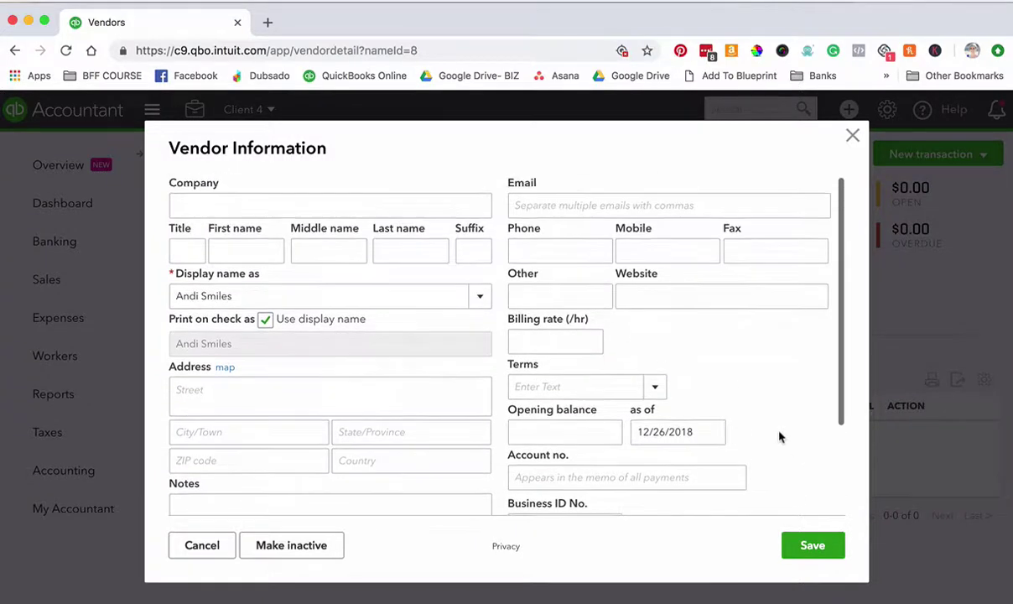
{"action": "left_click", "coordinate": [814, 546]}
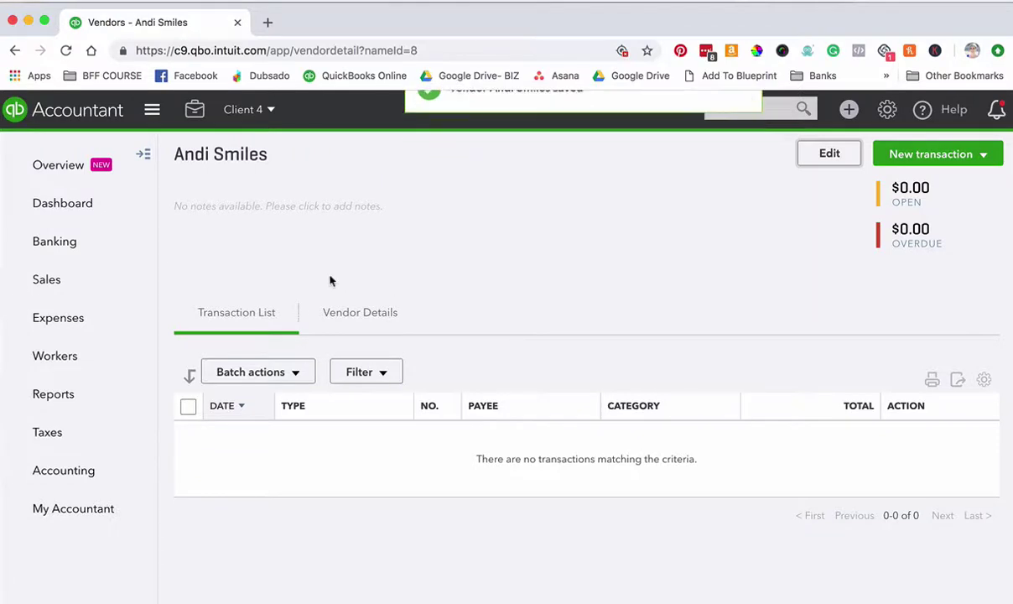
Review the contractors list in the Workers section.
{"action": "mouse_move", "coordinate": [43, 357]}
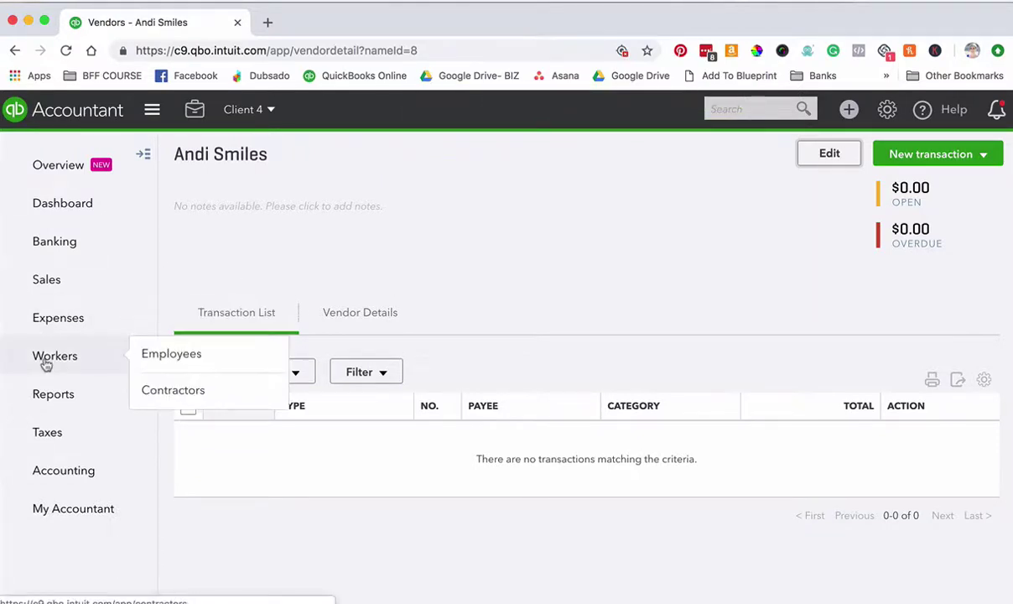
{"action": "left_click", "coordinate": [190, 392]}
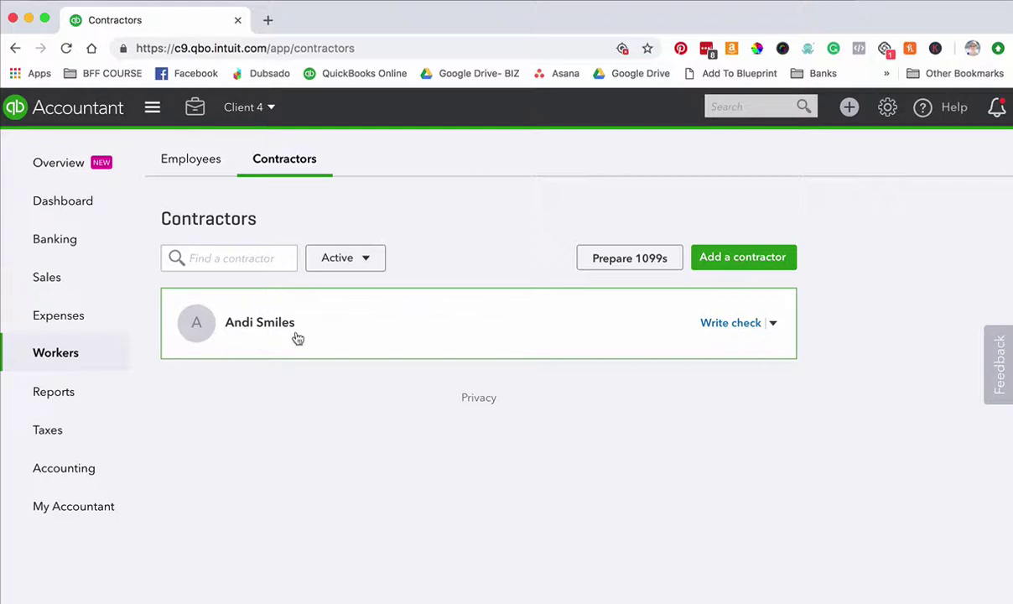
{"action": "mouse_move", "coordinate": [68, 355]}
Look through the standard reports catalogue, from the Favorites and Business overview groups down to Payroll.
{"action": "left_click", "coordinate": [51, 401]}
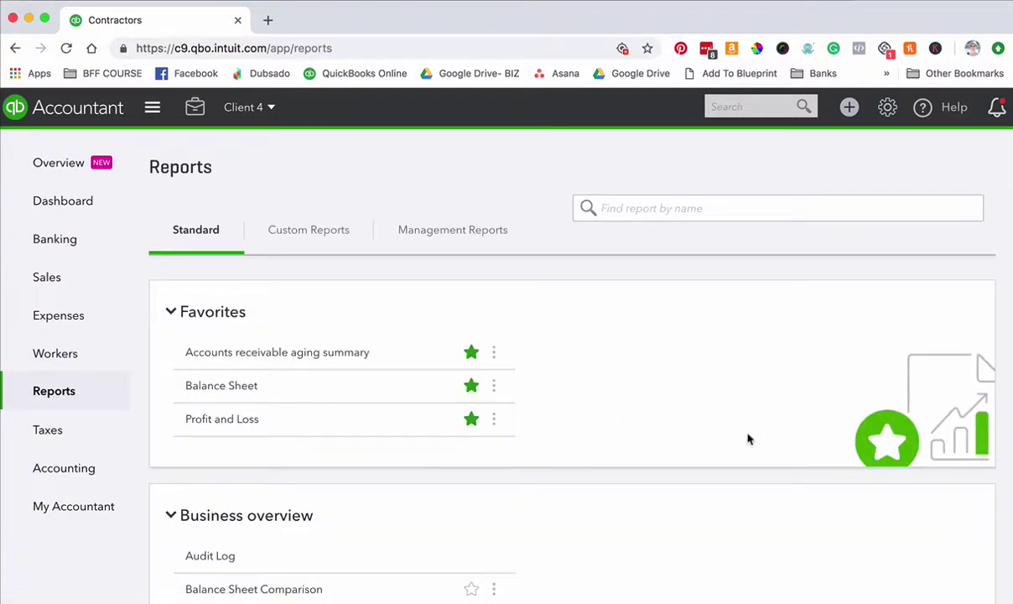
{"action": "scroll", "coordinate": [751, 473], "scroll_direction": "down", "scroll_amount": 2}
{"action": "scroll", "coordinate": [751, 474], "scroll_direction": "down", "scroll_amount": 15}
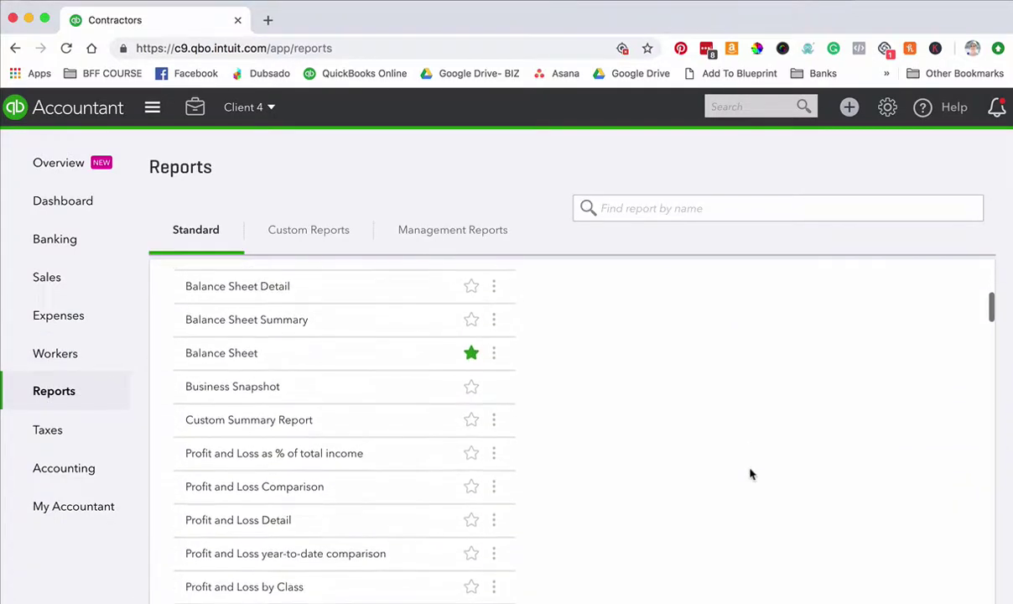
{"action": "scroll", "coordinate": [750, 475], "scroll_direction": "down", "scroll_amount": 15}
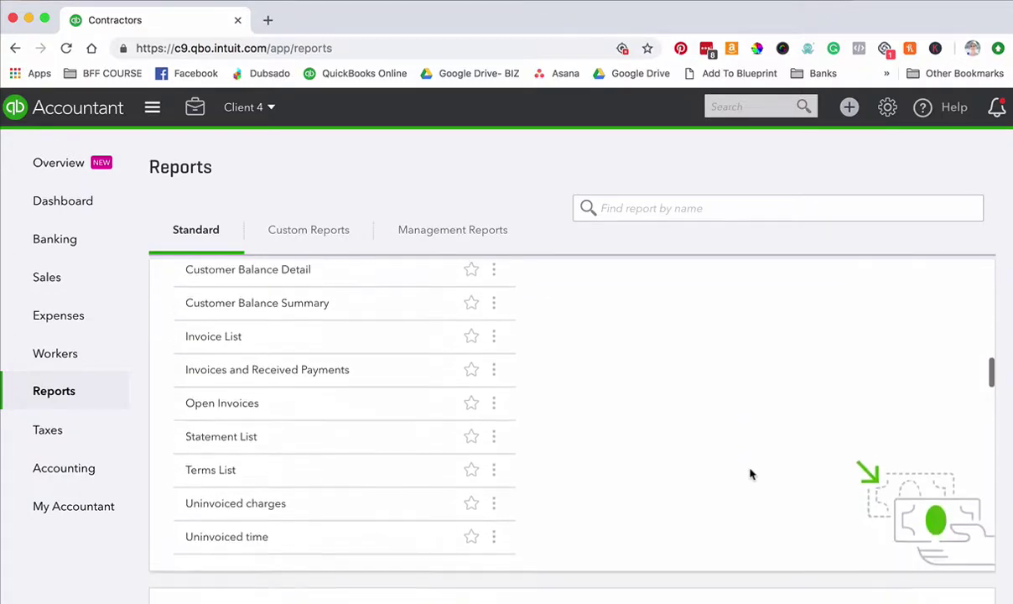
{"action": "scroll", "coordinate": [750, 474], "scroll_direction": "down", "scroll_amount": 20}
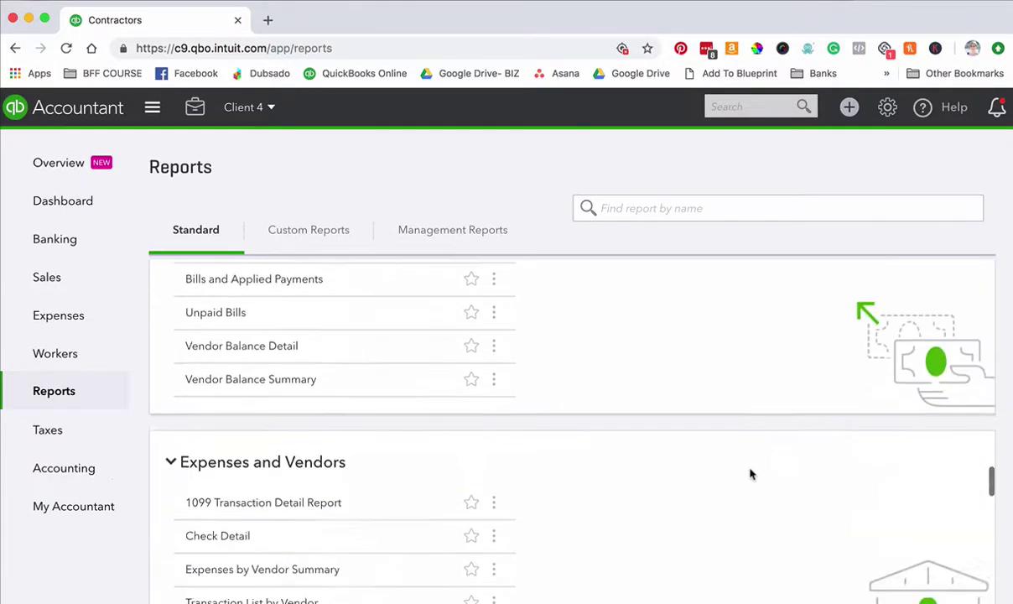
{"action": "scroll", "coordinate": [751, 474], "scroll_direction": "down", "scroll_amount": 3}
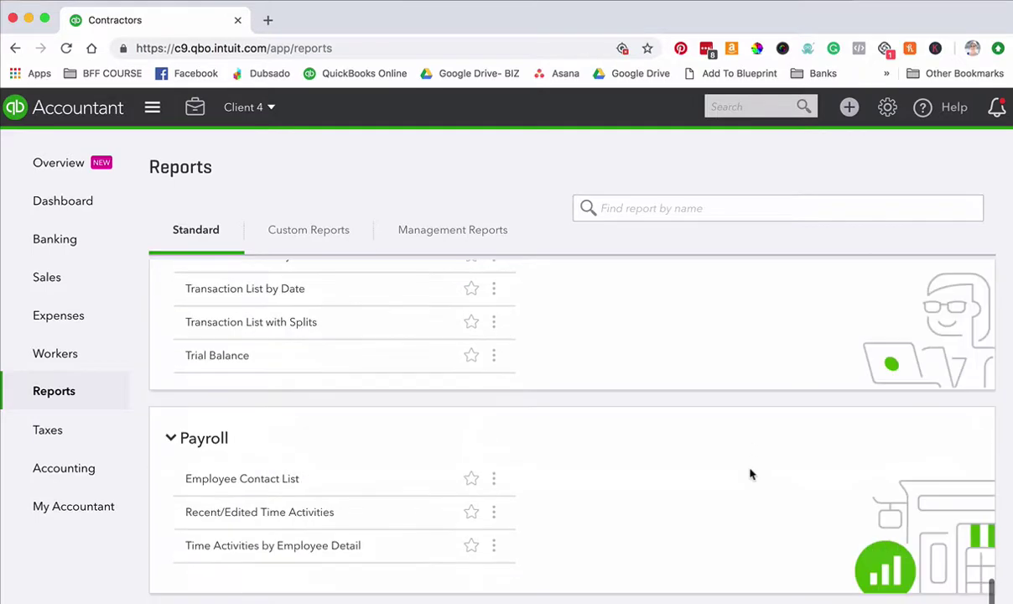
{"action": "scroll", "coordinate": [750, 474], "scroll_direction": "up", "scroll_amount": 20}
{"action": "scroll", "coordinate": [750, 474], "scroll_direction": "up", "scroll_amount": 15}
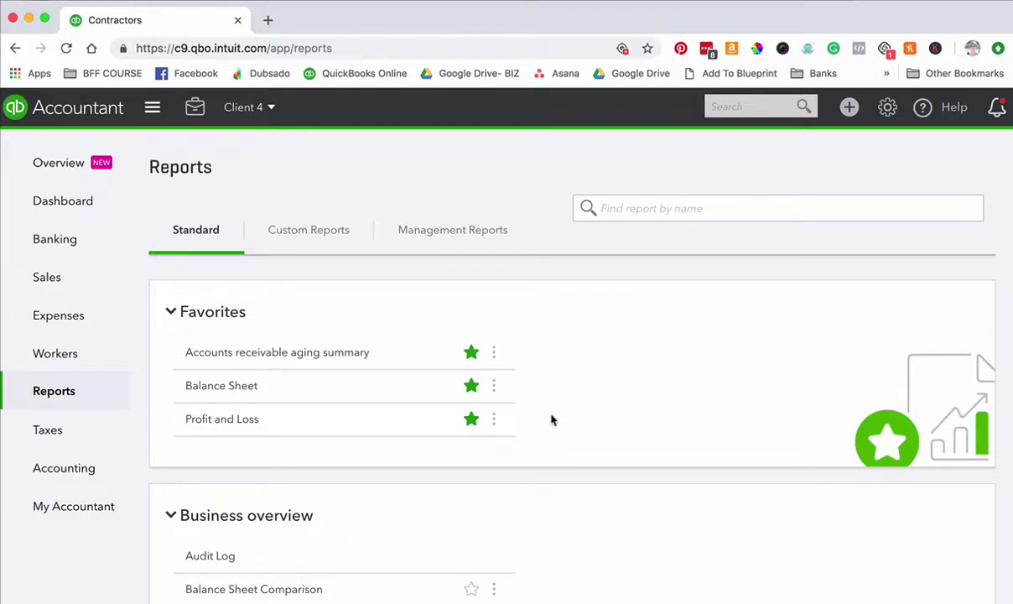
Review the Custom Reports and Management Reports lists, and return to the standard reports.
{"action": "left_click", "coordinate": [296, 233]}
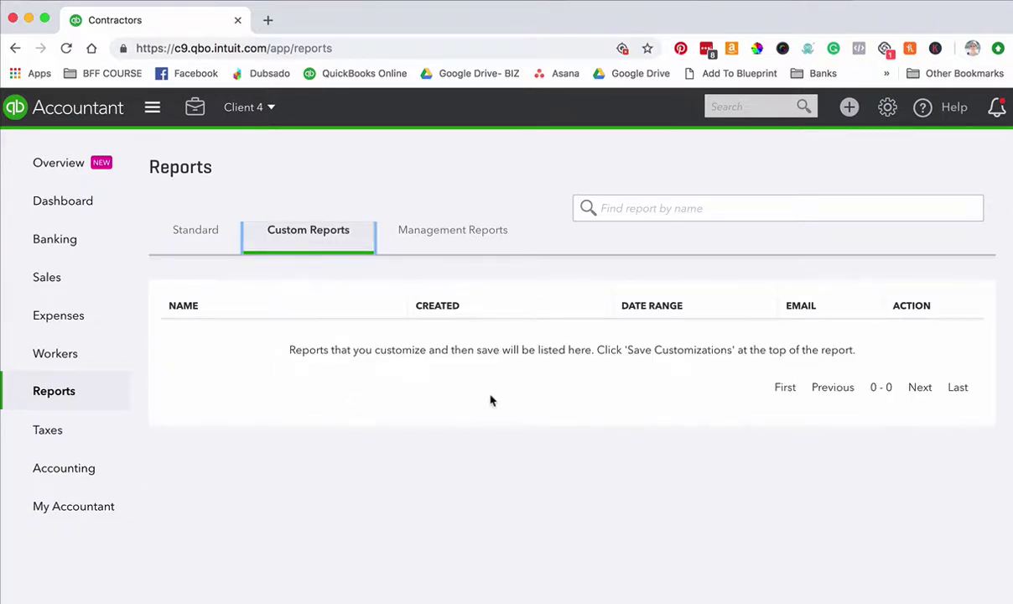
{"action": "left_click", "coordinate": [479, 251]}
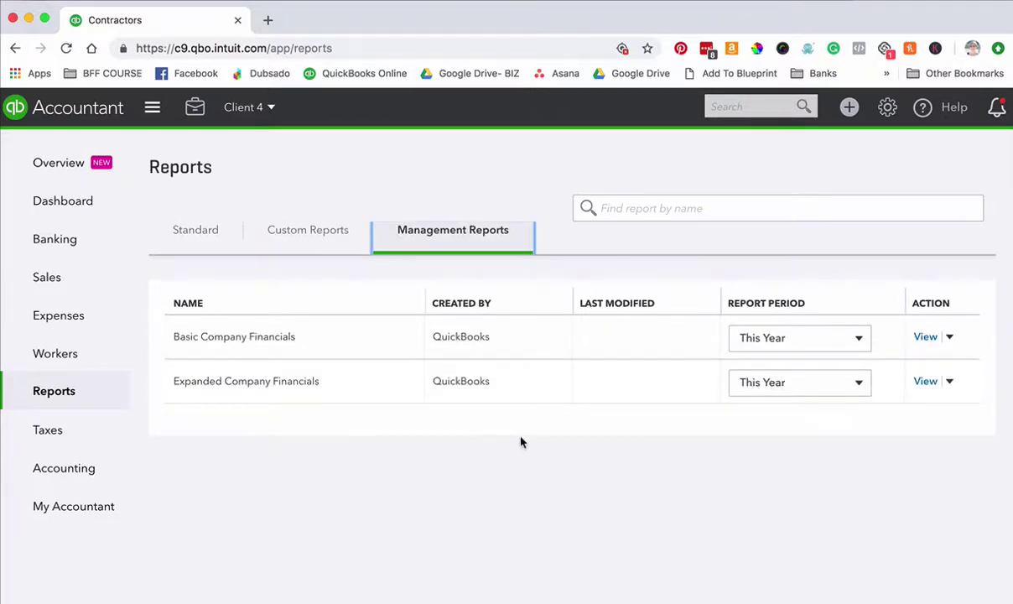
{"action": "left_click", "coordinate": [197, 236]}
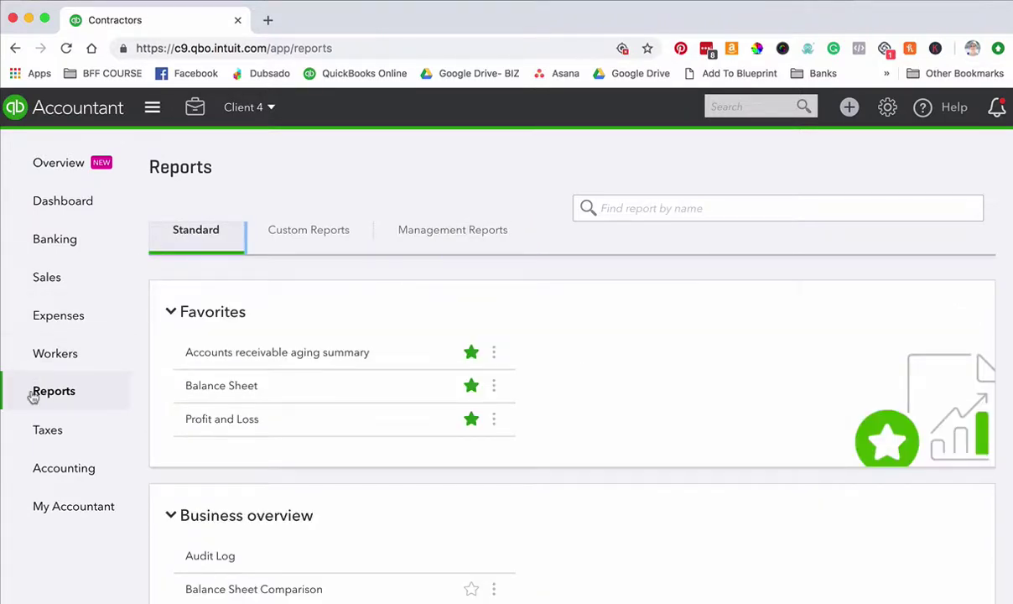
View the sales tax setup page and look through the company's Chart of Accounts with its account types and balances.
{"action": "left_click", "coordinate": [57, 432]}
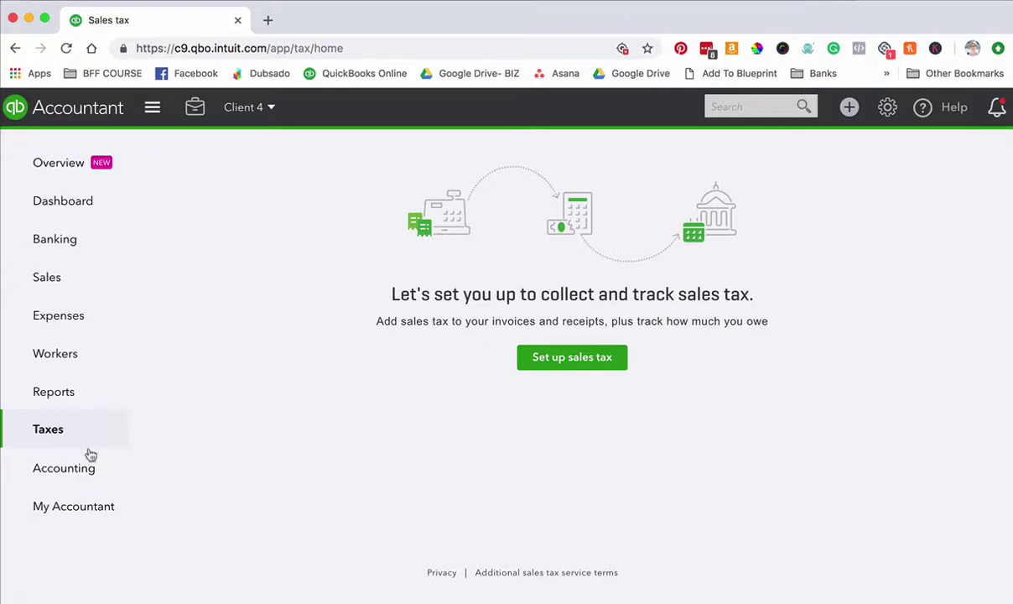
{"action": "left_click", "coordinate": [74, 468]}
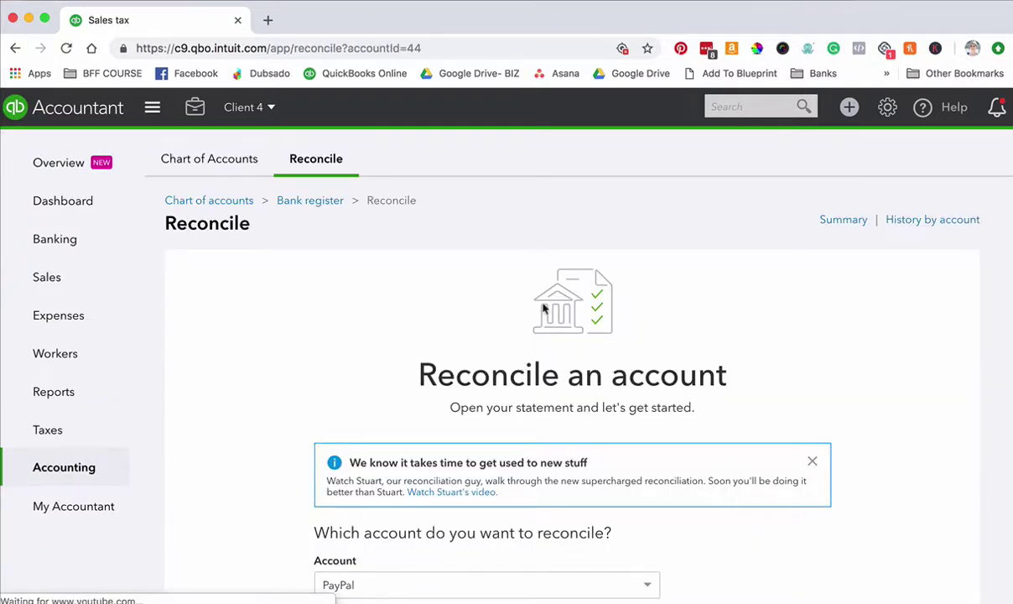
{"action": "left_click", "coordinate": [231, 162]}
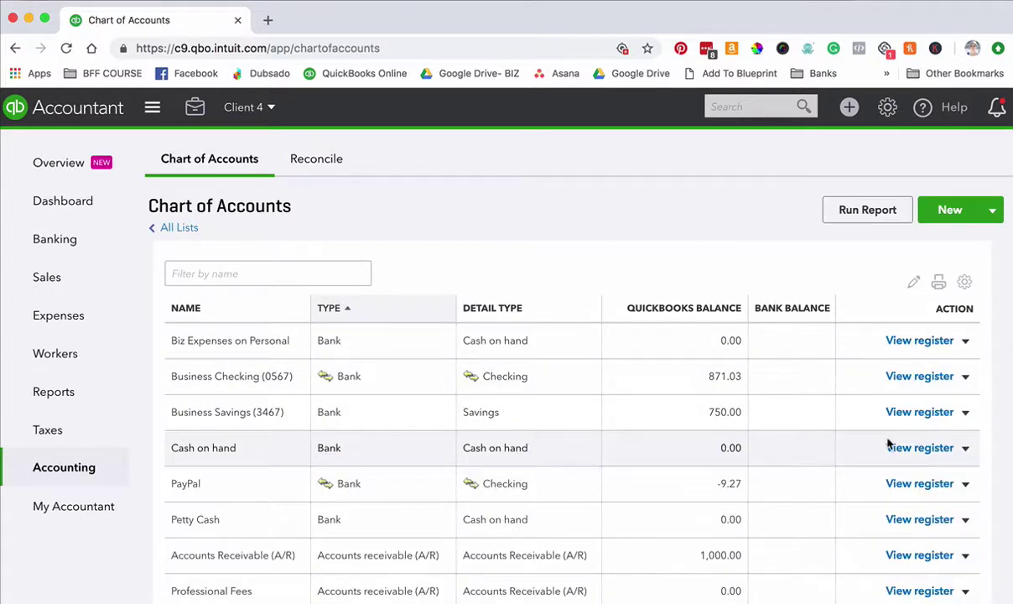
{"action": "scroll", "coordinate": [887, 445], "scroll_direction": "down", "scroll_amount": 1}
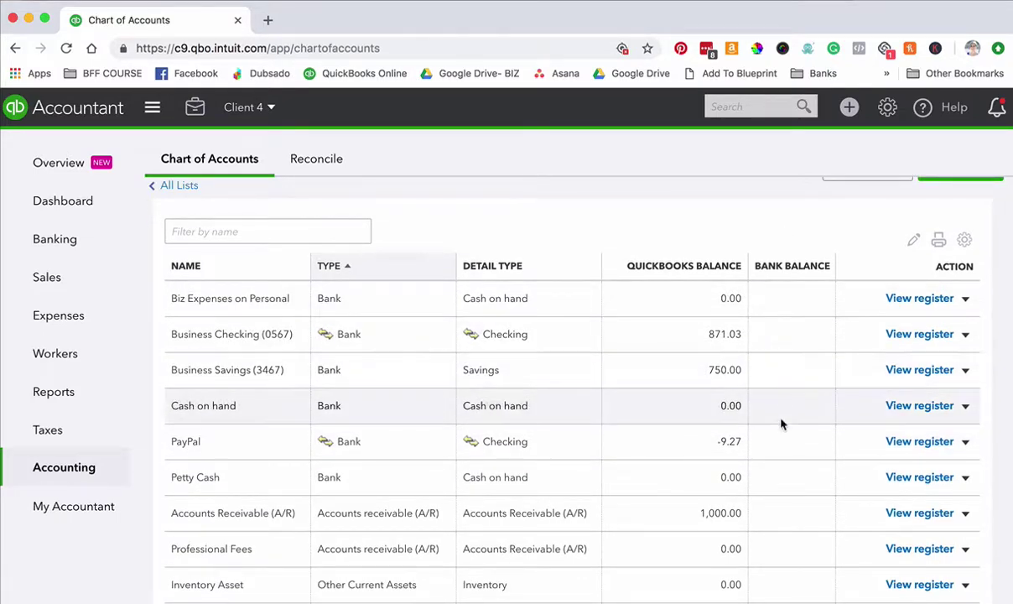
{"action": "scroll", "coordinate": [824, 460], "scroll_direction": "down", "scroll_amount": 1}
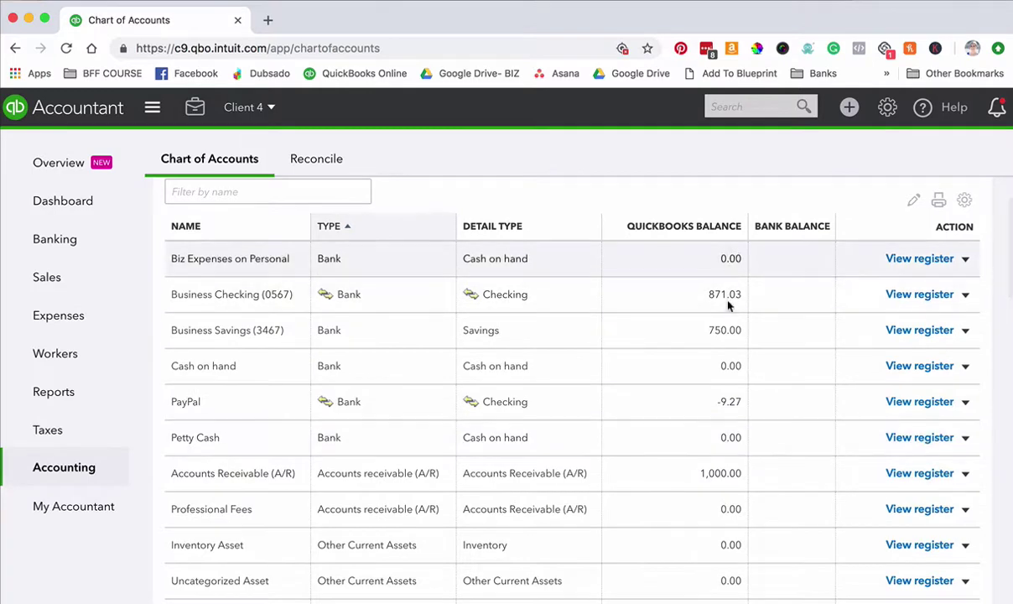
{"action": "scroll", "coordinate": [825, 463], "scroll_direction": "down", "scroll_amount": 4}
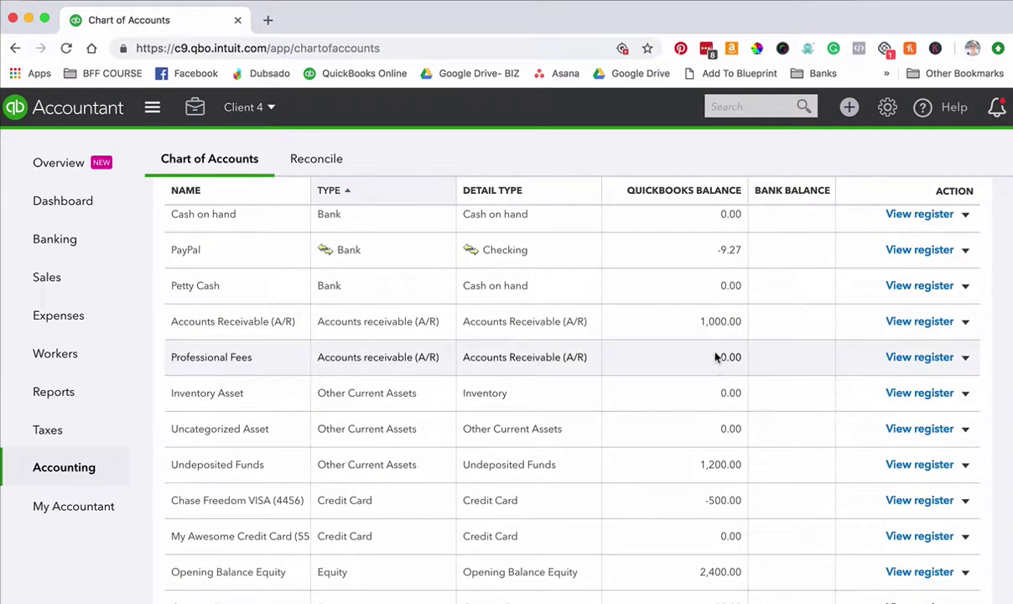
{"action": "scroll", "coordinate": [717, 451], "scroll_direction": "down", "scroll_amount": 4}
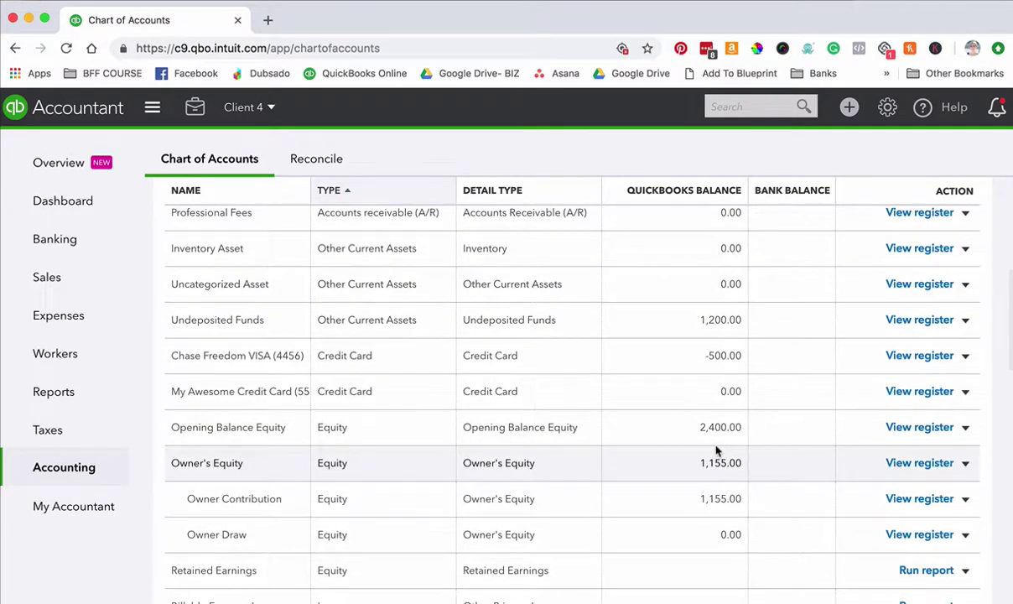
{"action": "scroll", "coordinate": [717, 452], "scroll_direction": "up", "scroll_amount": 10}
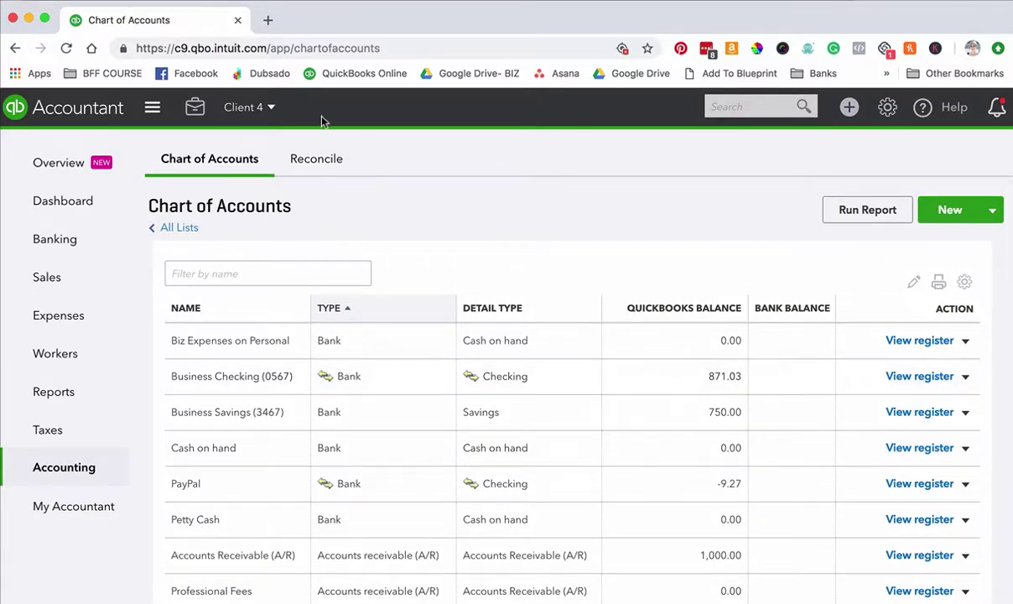
Open the account reconciliation page and review its account choice for reconciling.
{"action": "left_click", "coordinate": [318, 165]}
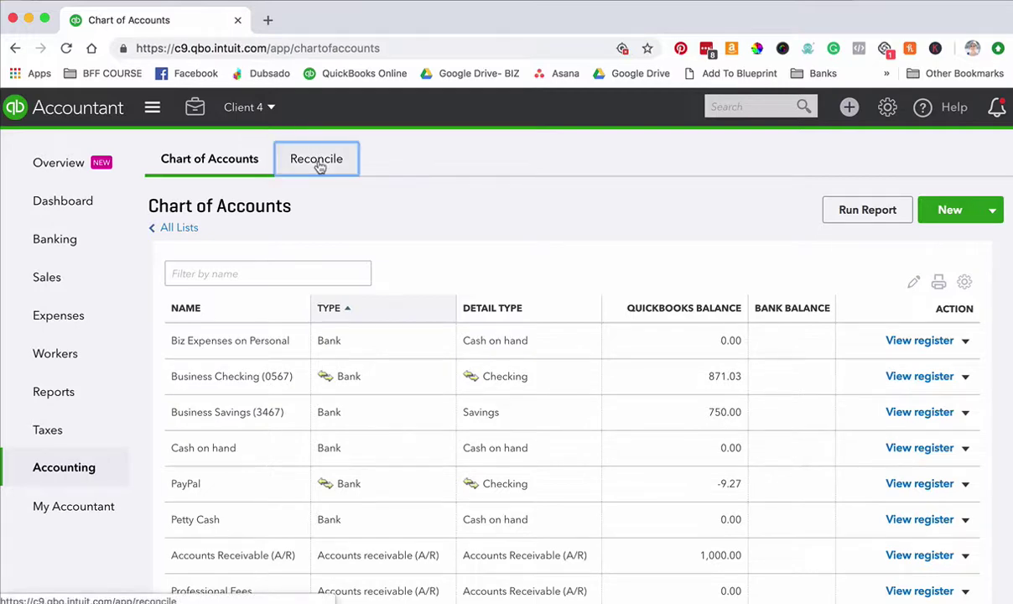
{"action": "scroll", "coordinate": [733, 356], "scroll_direction": "down", "scroll_amount": 2}
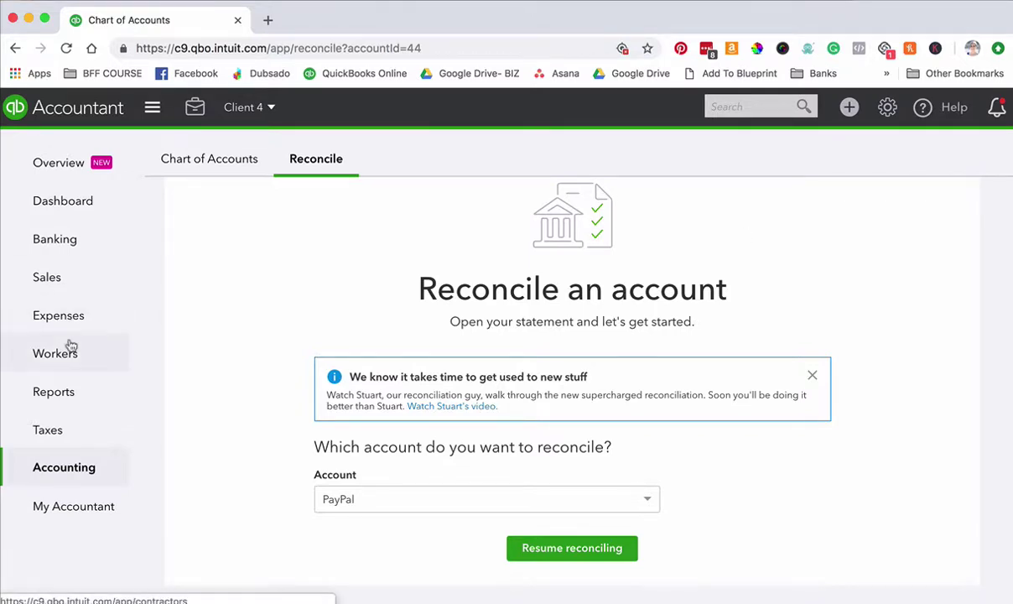
View the My Accountant page with its requests and return to the company dashboard.
{"action": "left_click", "coordinate": [61, 509]}
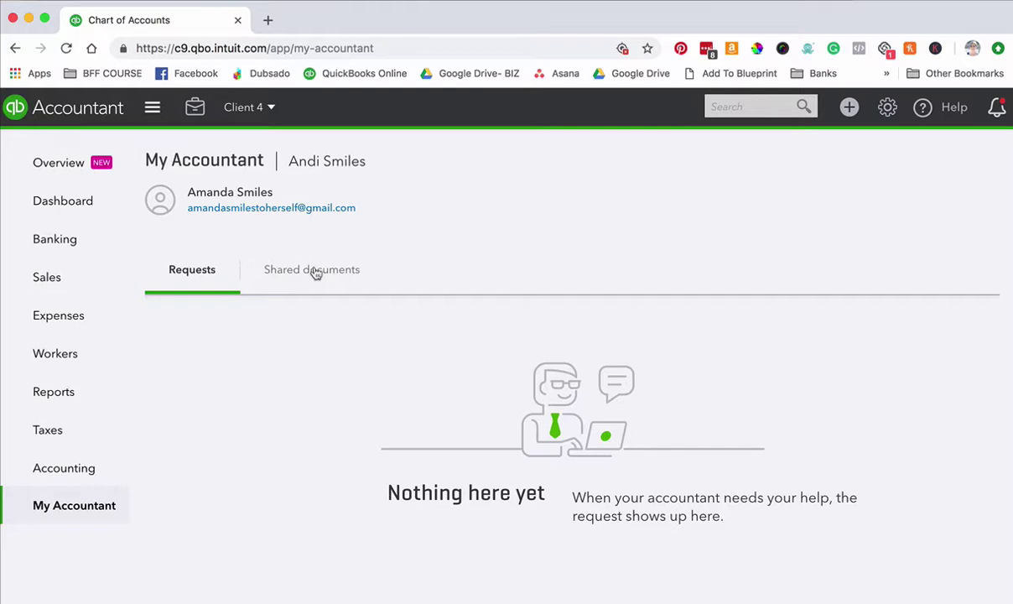
{"action": "left_click", "coordinate": [76, 202]}
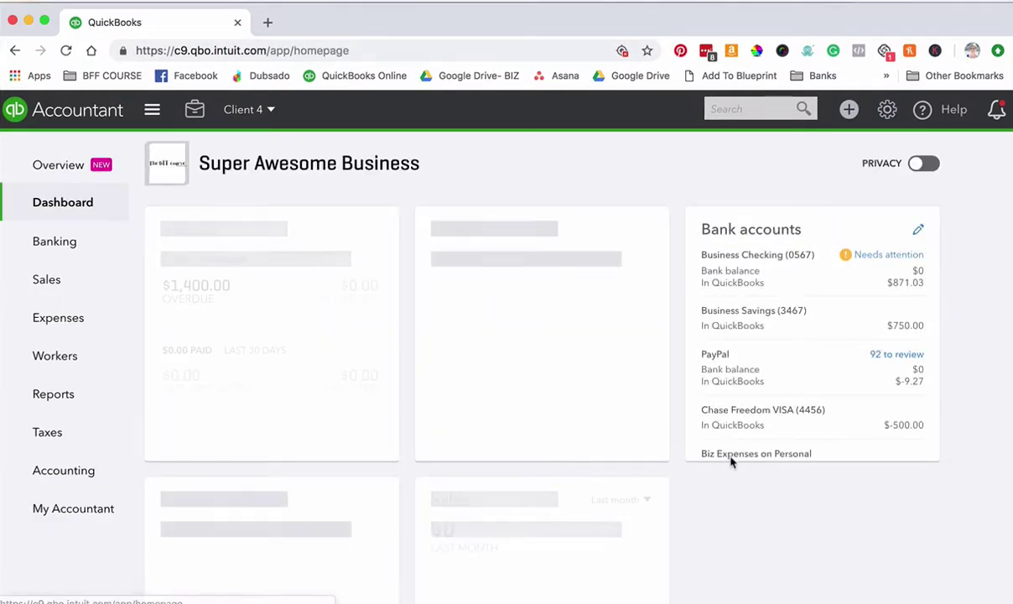